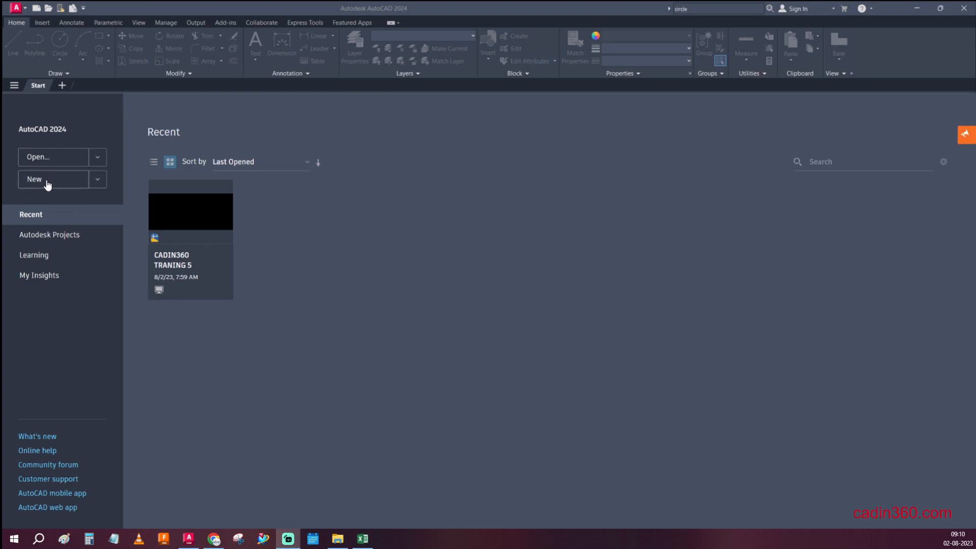
# Start a new drawing from the default acadiso.dwt template.
pyautogui.click(98, 159)
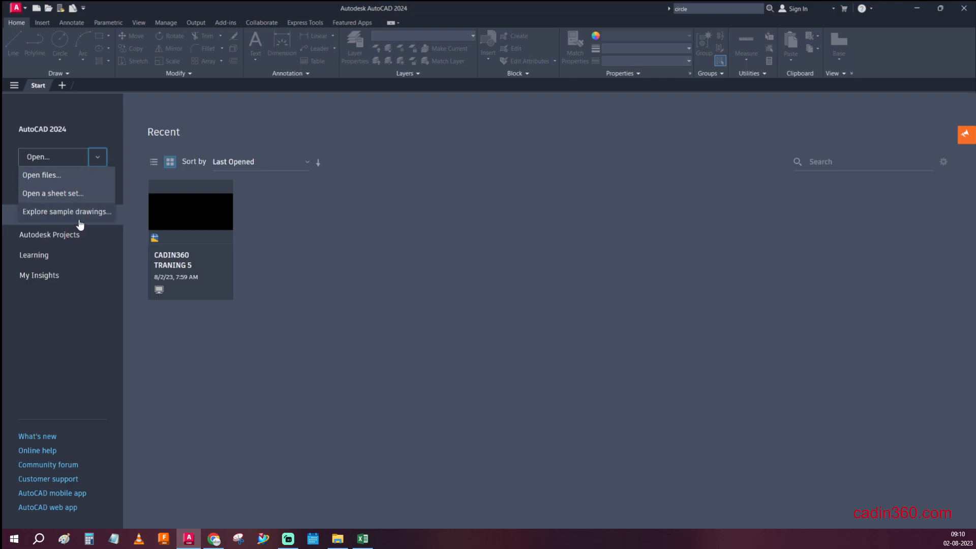
pyautogui.click(110, 136)
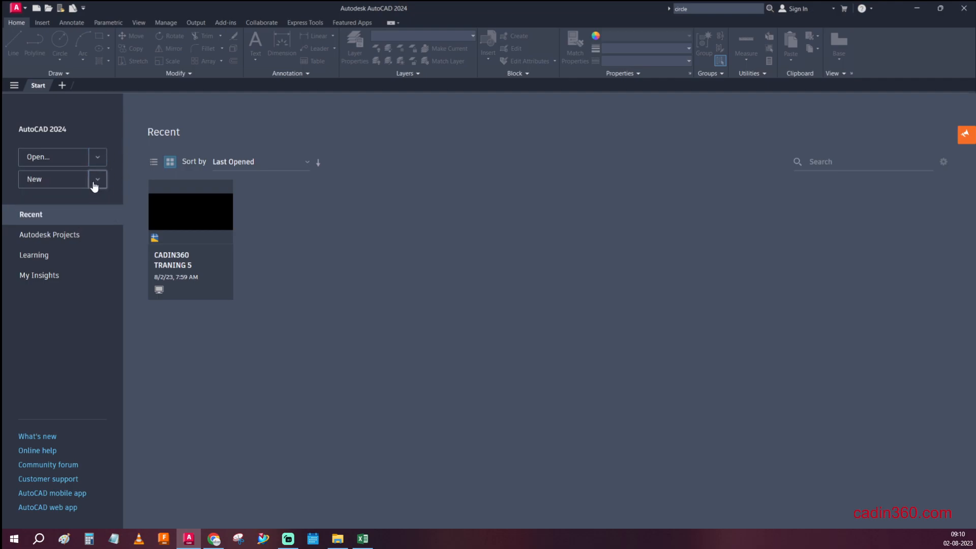
pyautogui.click(94, 184)
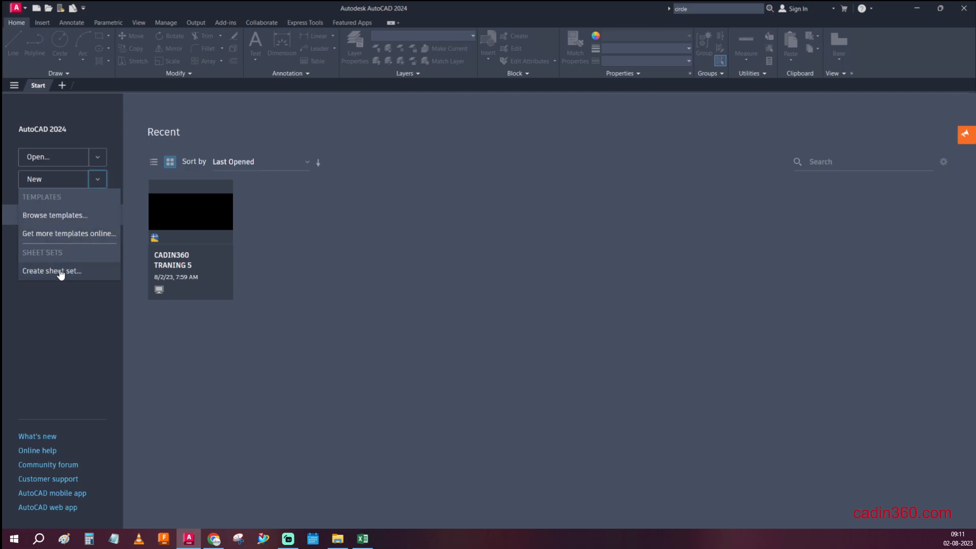
pyautogui.click(71, 301)
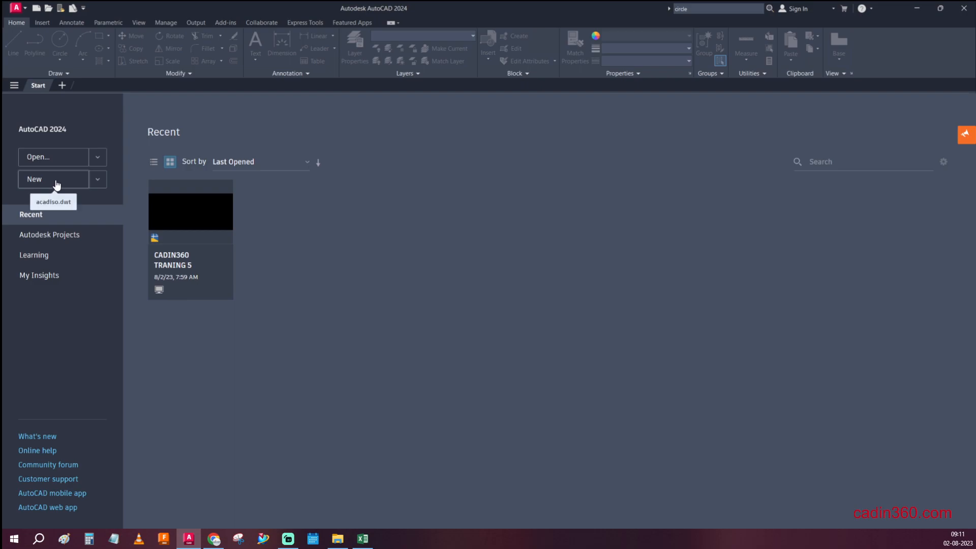
pyautogui.click(57, 182)
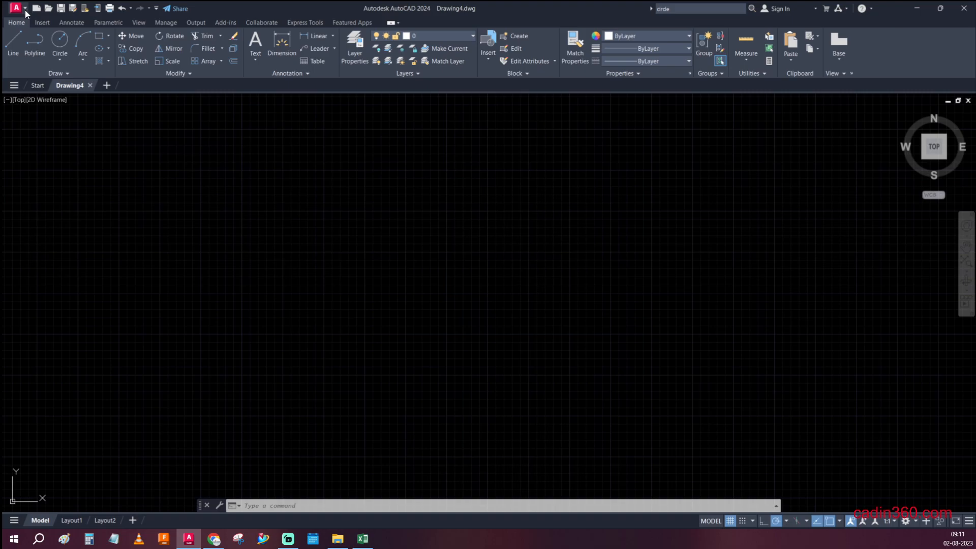
# Examine the application menu's file commands, including New, Open, Save, Save As and the recent documents.
pyautogui.click(25, 10)
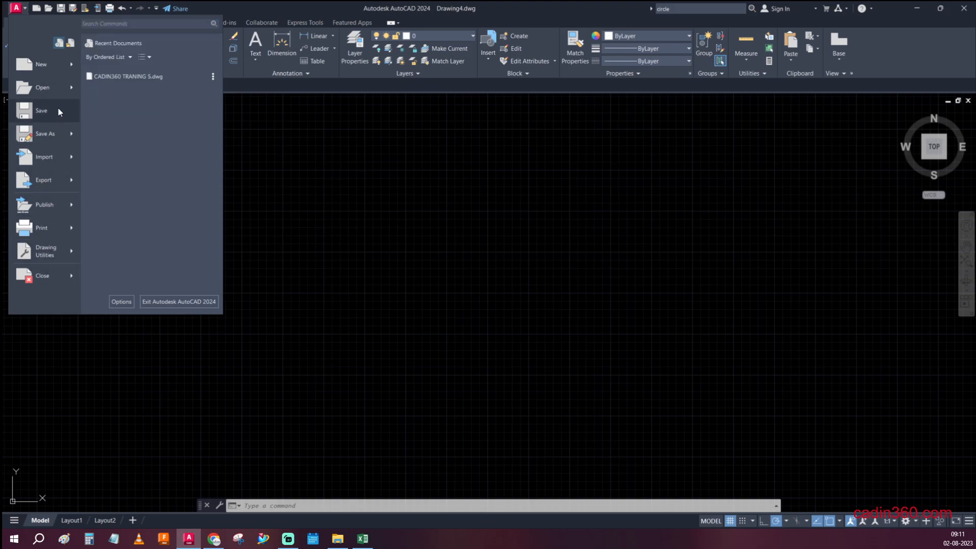
pyautogui.moveTo(54, 67)
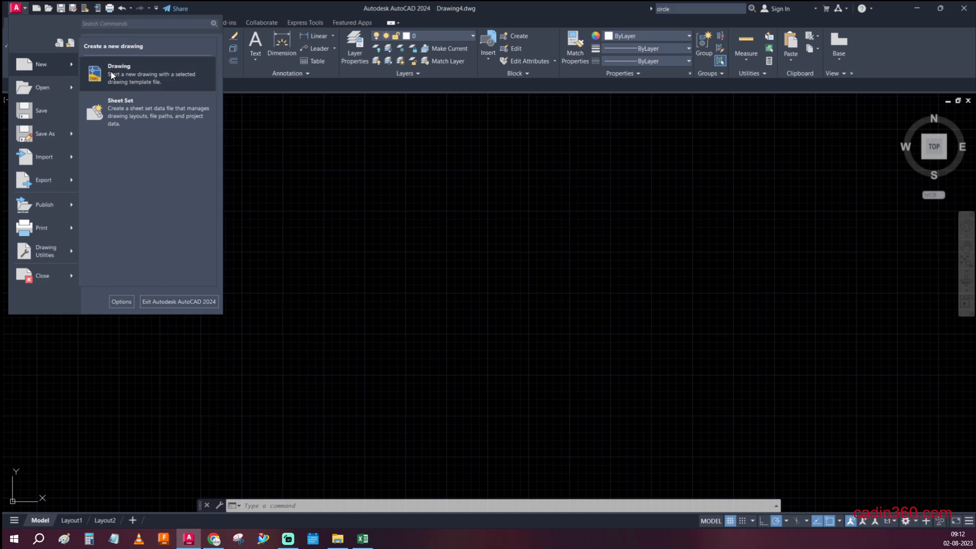
pyautogui.moveTo(50, 90)
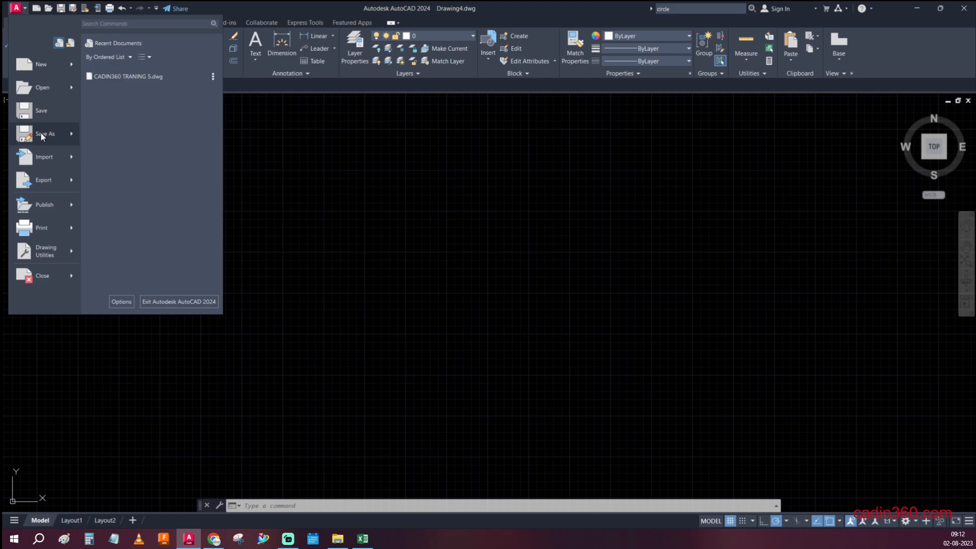
pyautogui.moveTo(40, 132)
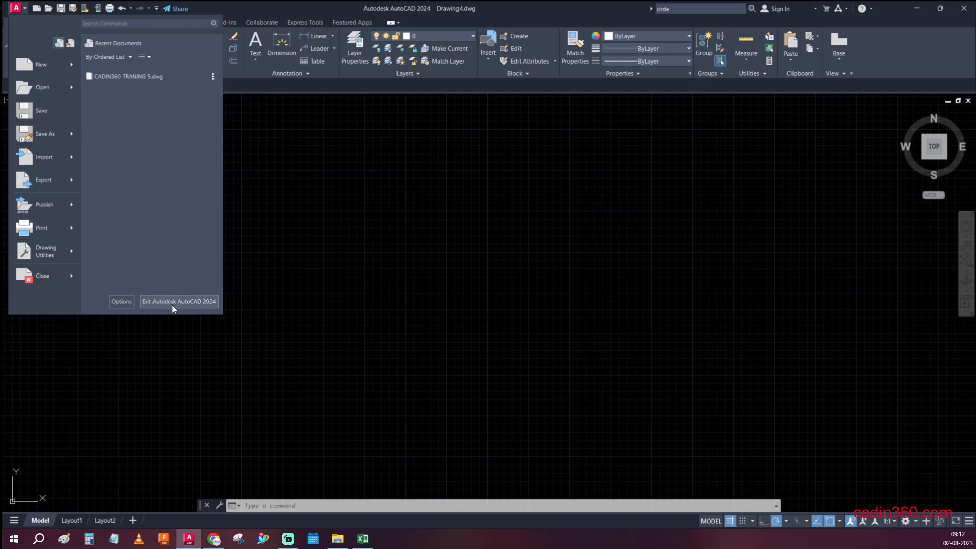
pyautogui.click(278, 152)
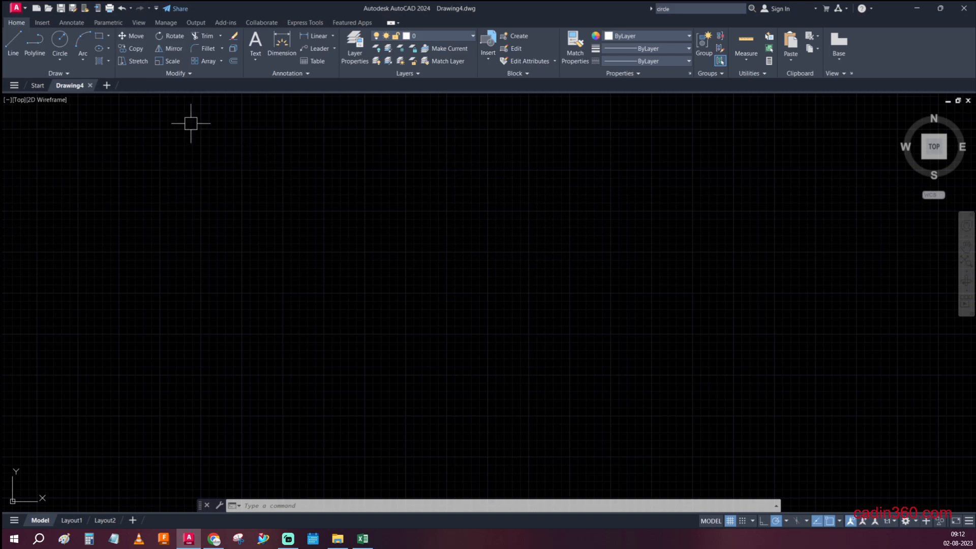
pyautogui.click(23, 10)
pyautogui.click(23, 10)
pyautogui.click(24, 11)
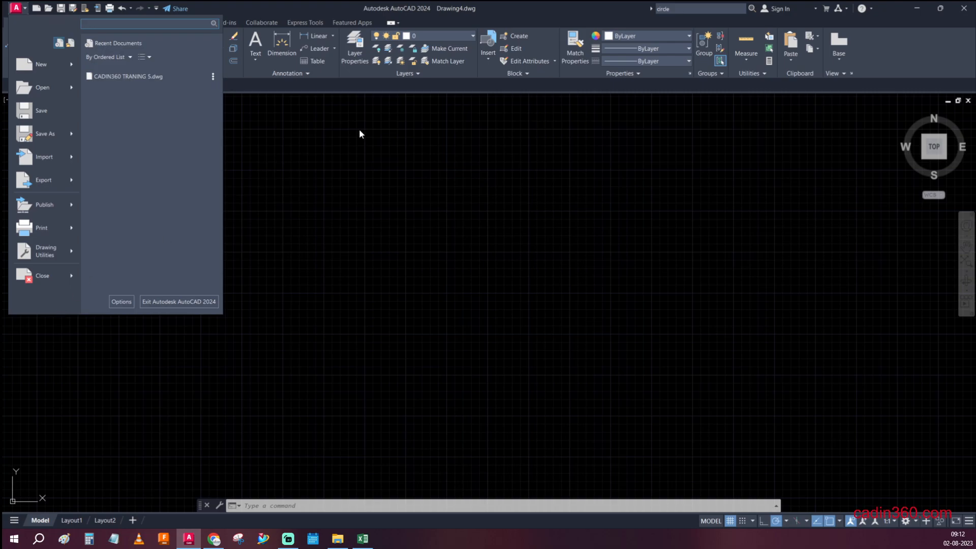
pyautogui.click(260, 176)
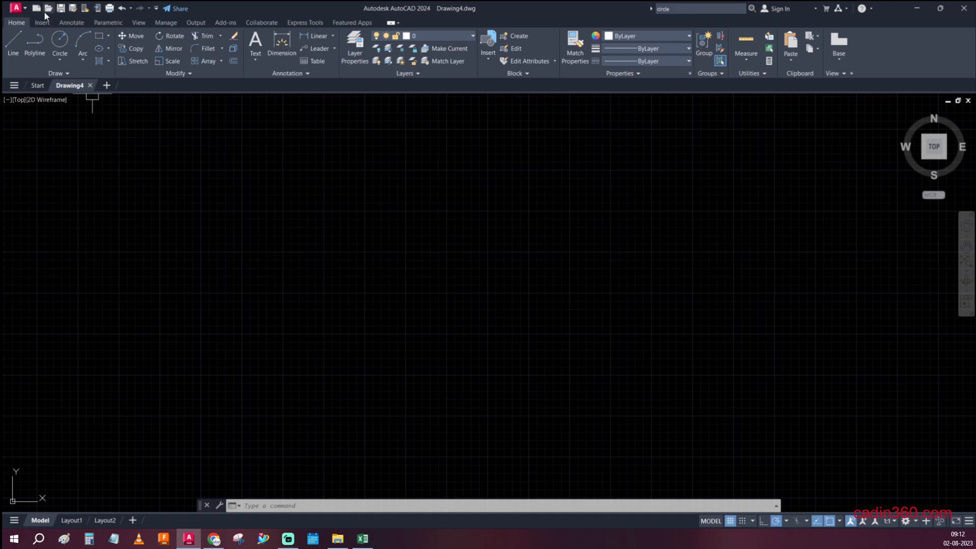
pyautogui.click(24, 10)
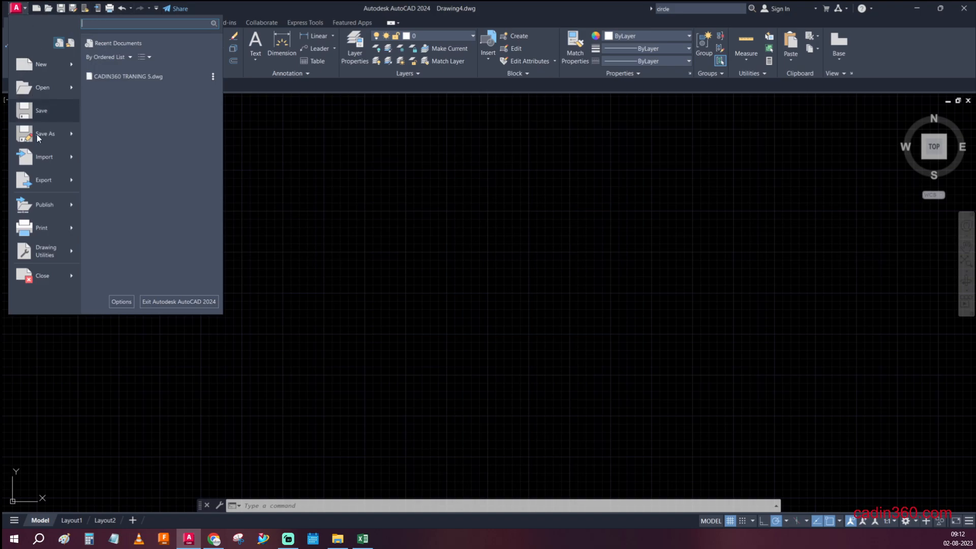
pyautogui.click(25, 9)
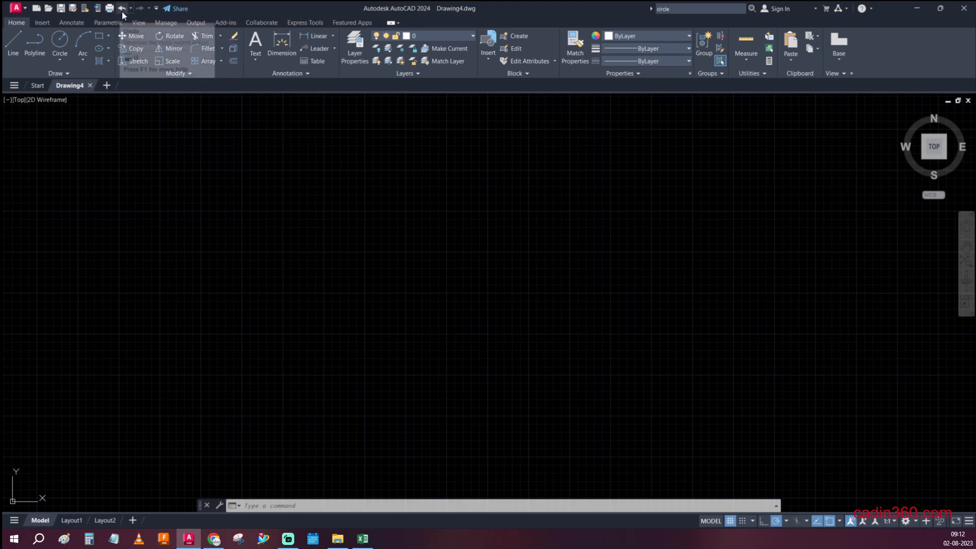
# Add the Match Properties and Layer controls to the Quick Access Toolbar.
pyautogui.click(156, 8)
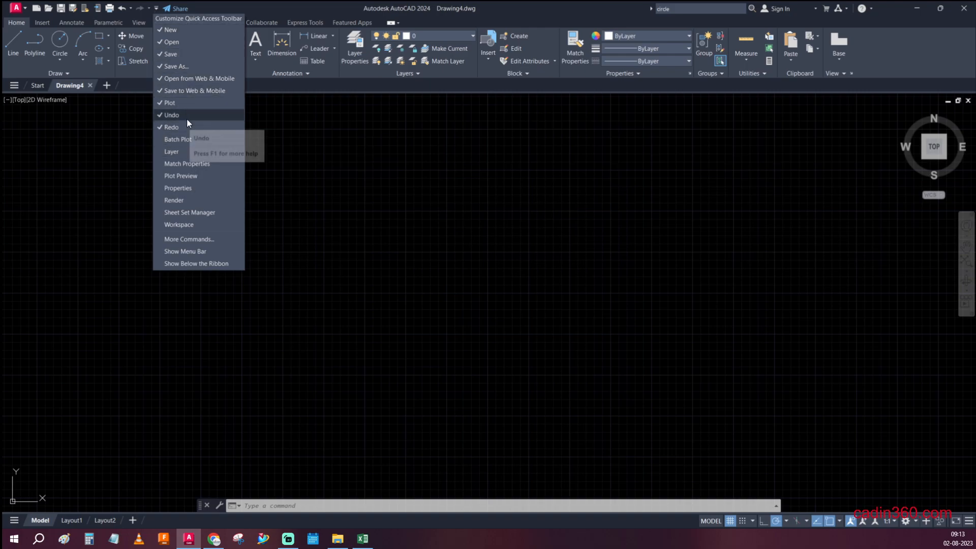
pyautogui.click(179, 164)
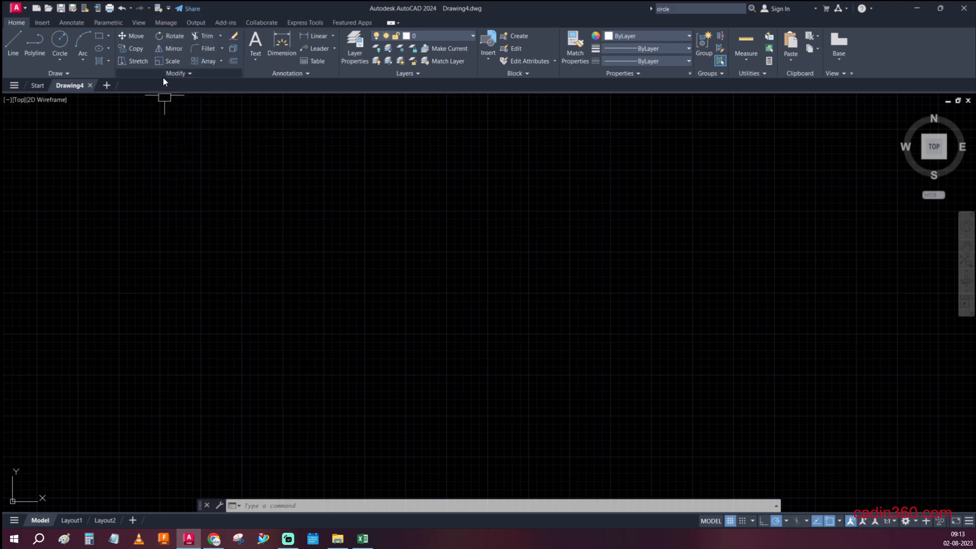
pyautogui.click(169, 8)
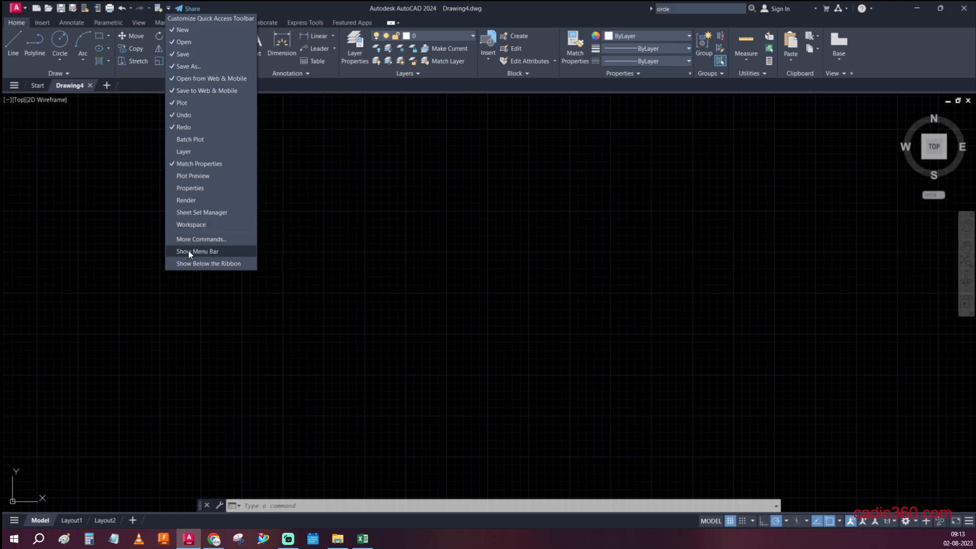
pyautogui.click(191, 152)
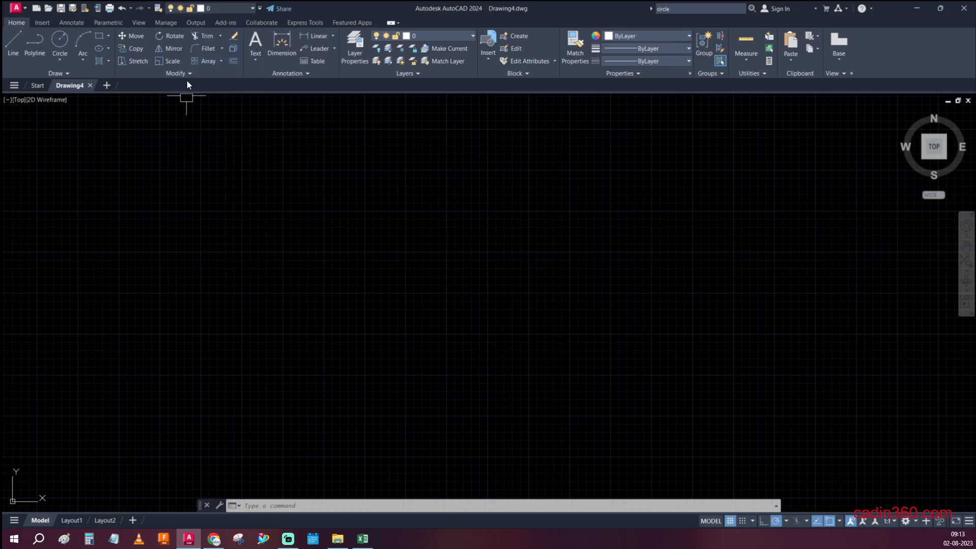
# Remove the Layer and Match Properties controls from the Quick Access Toolbar.
pyautogui.click(261, 7)
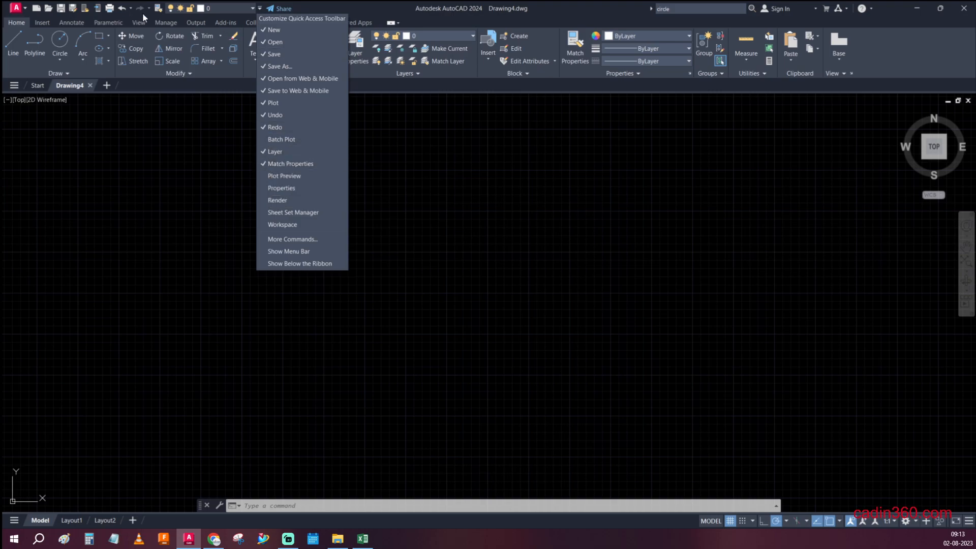
pyautogui.click(274, 152)
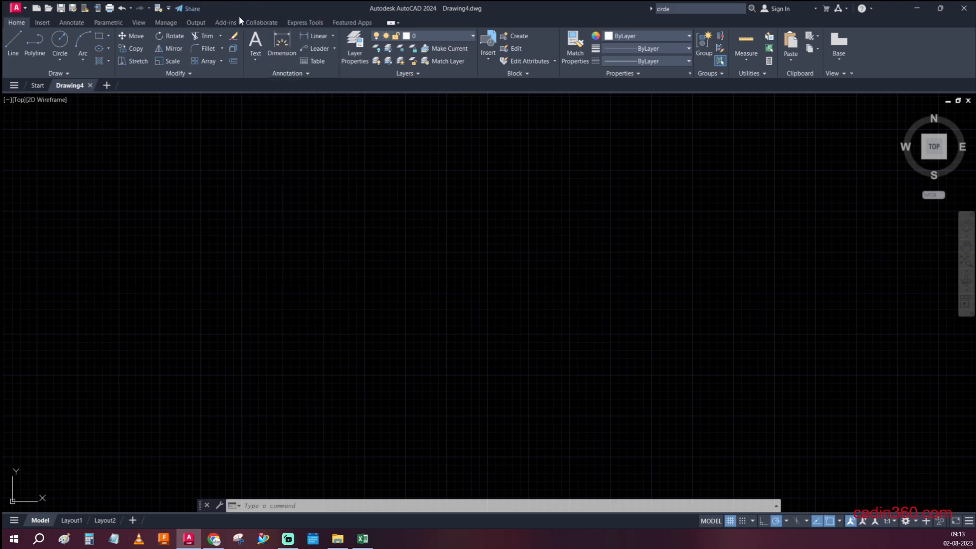
pyautogui.click(168, 10)
pyautogui.click(183, 163)
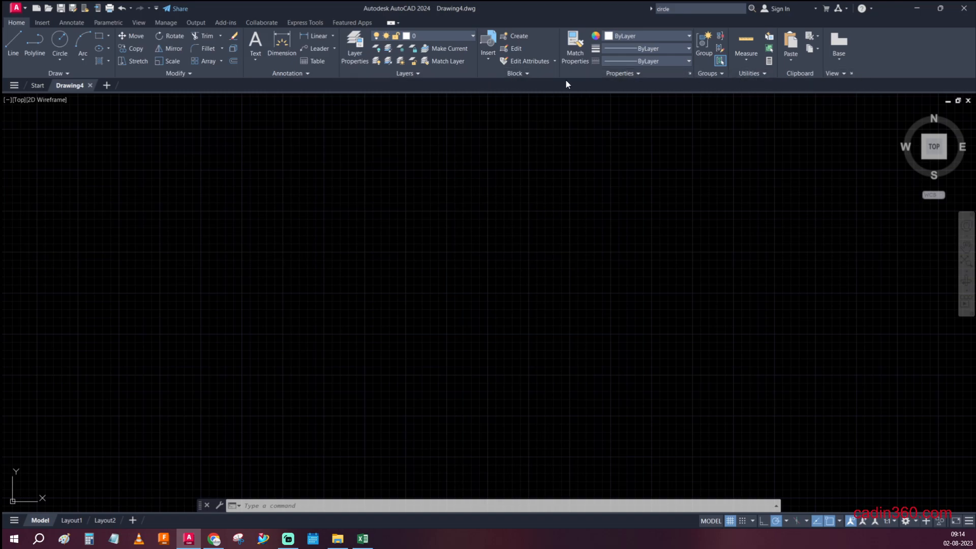
pyautogui.click(68, 74)
pyautogui.click(68, 75)
pyautogui.click(188, 73)
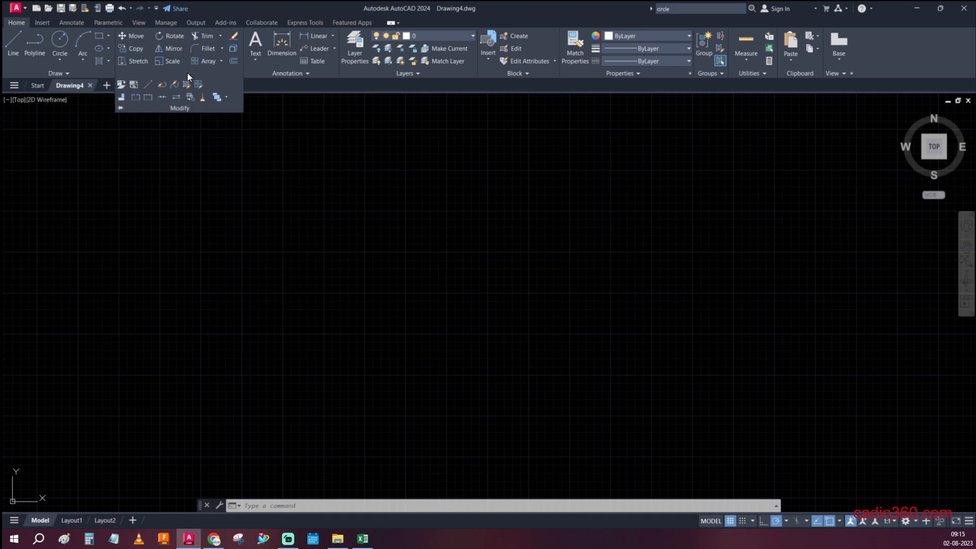
pyautogui.click(302, 74)
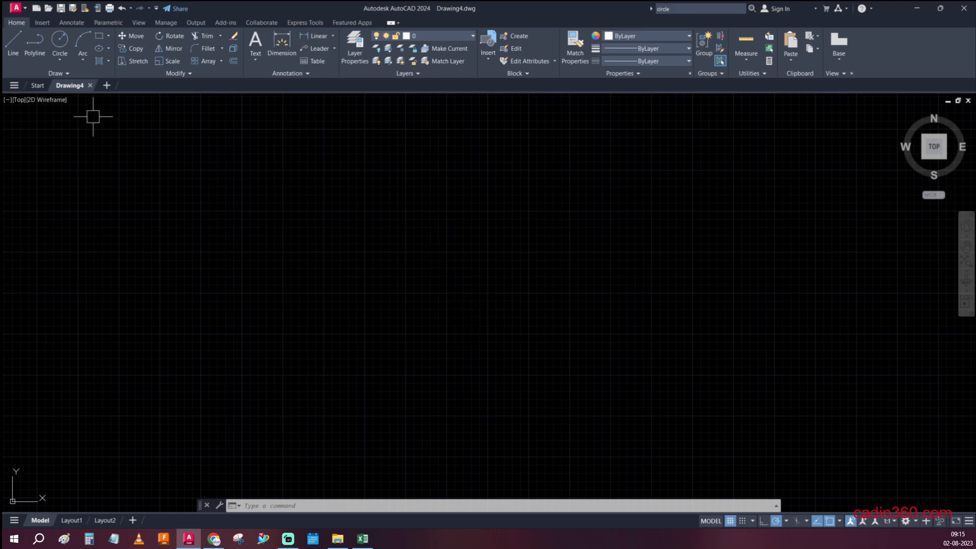
# Draw a closed, irregular five-sided outline with connected line segments in the middle of the drawing area.
pyautogui.click(18, 45)
pyautogui.click(217, 297)
pyautogui.click(457, 145)
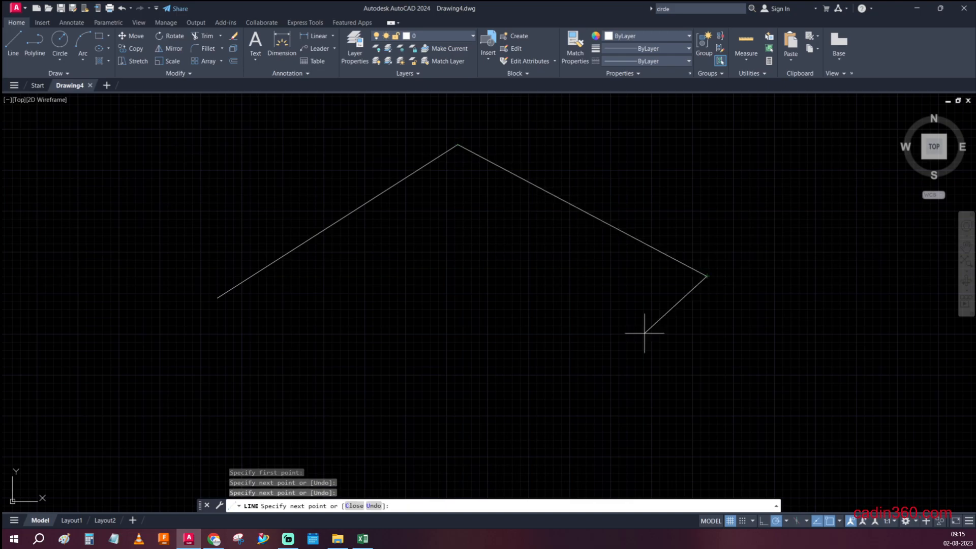
pyautogui.click(707, 277)
pyautogui.click(544, 385)
pyautogui.click(336, 324)
pyautogui.click(218, 298)
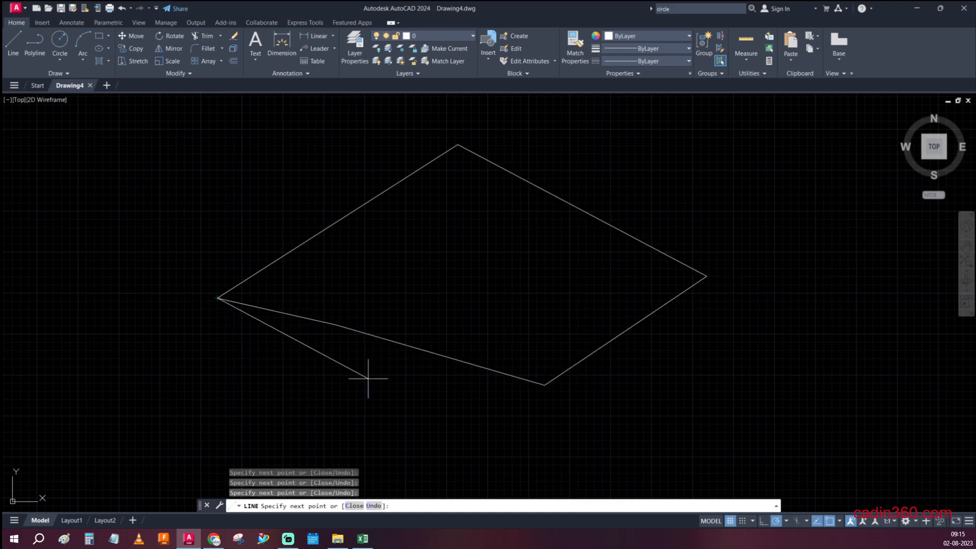
pyautogui.press('Return')
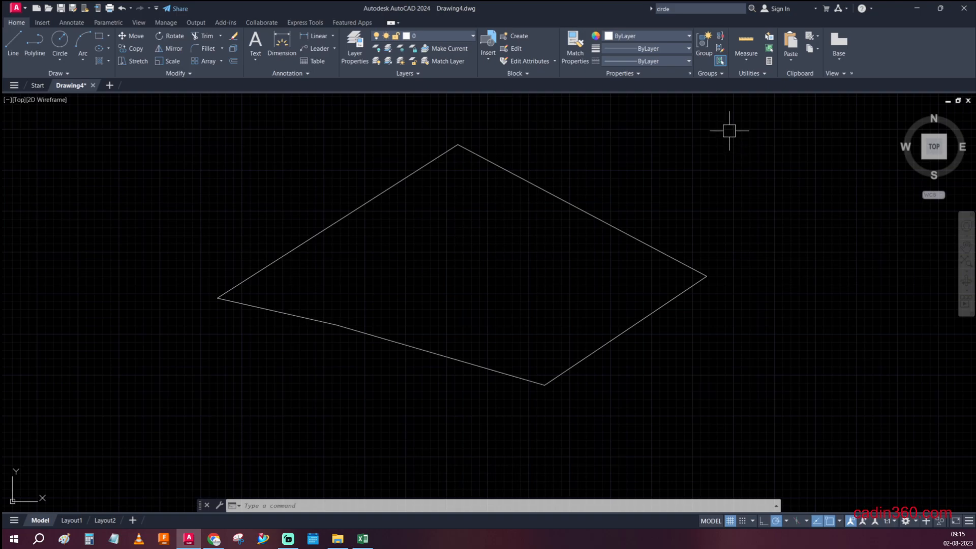
# Switch the drawing grid display off and back on.
pyautogui.click(730, 522)
pyautogui.click(731, 521)
pyautogui.click(731, 522)
pyautogui.click(730, 524)
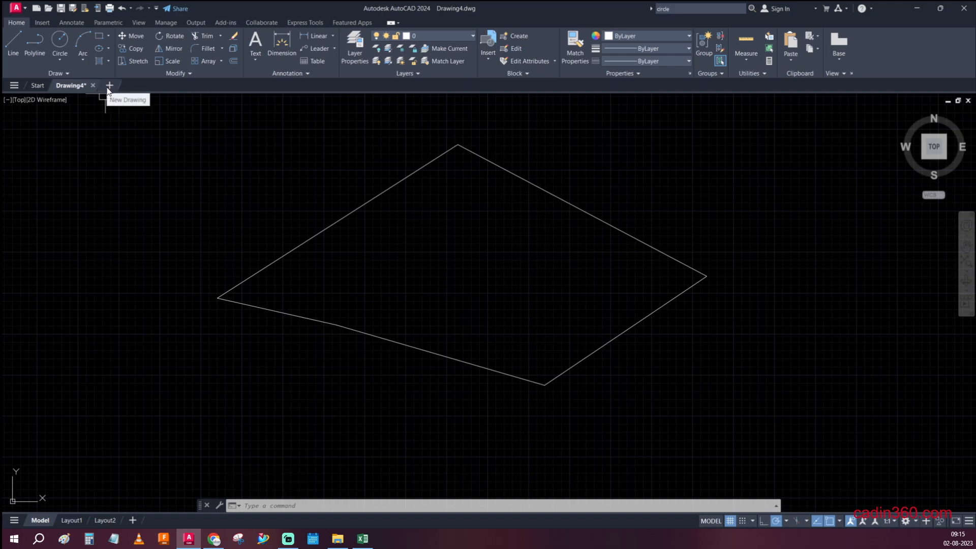
# Create two blank drawings and close both, returning to the drawing with the five-sided outline.
pyautogui.click(109, 86)
pyautogui.click(149, 87)
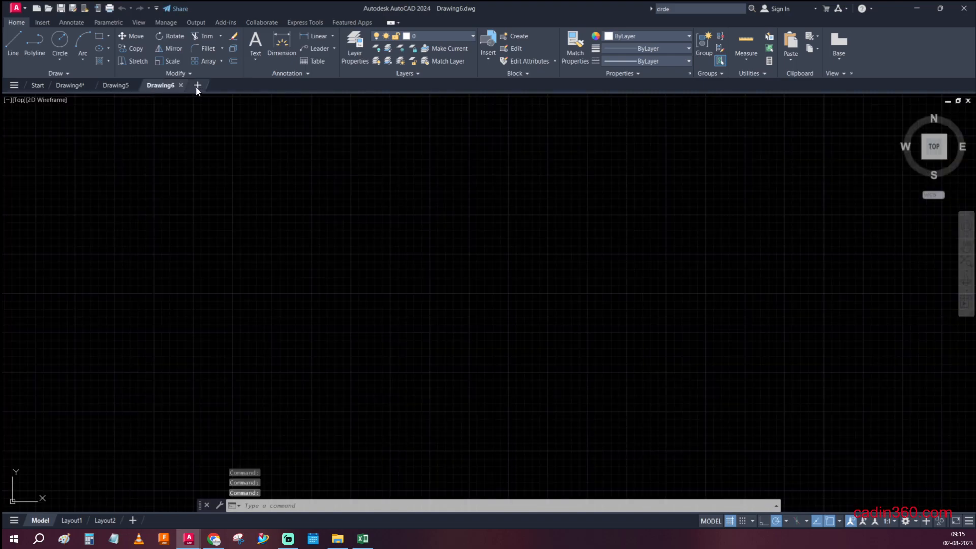
pyautogui.click(182, 85)
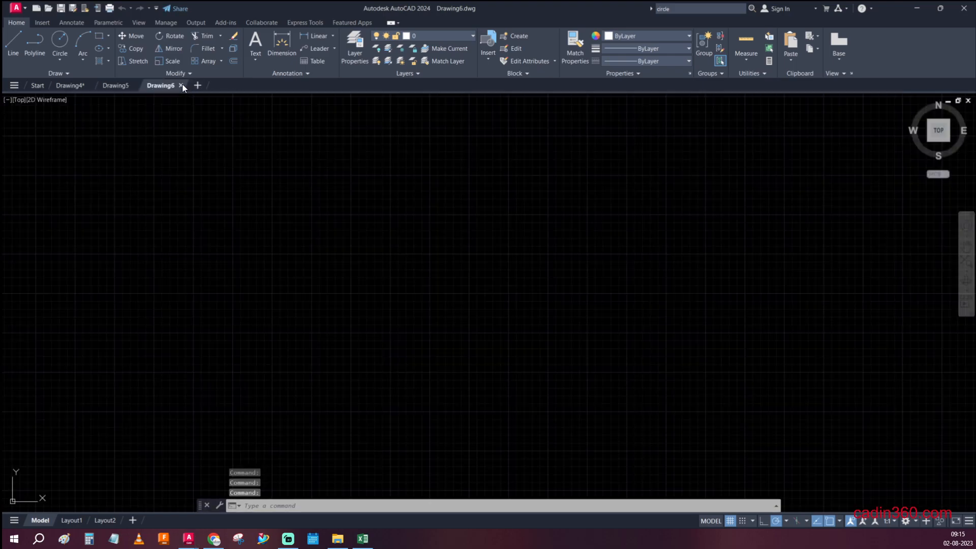
pyautogui.click(136, 85)
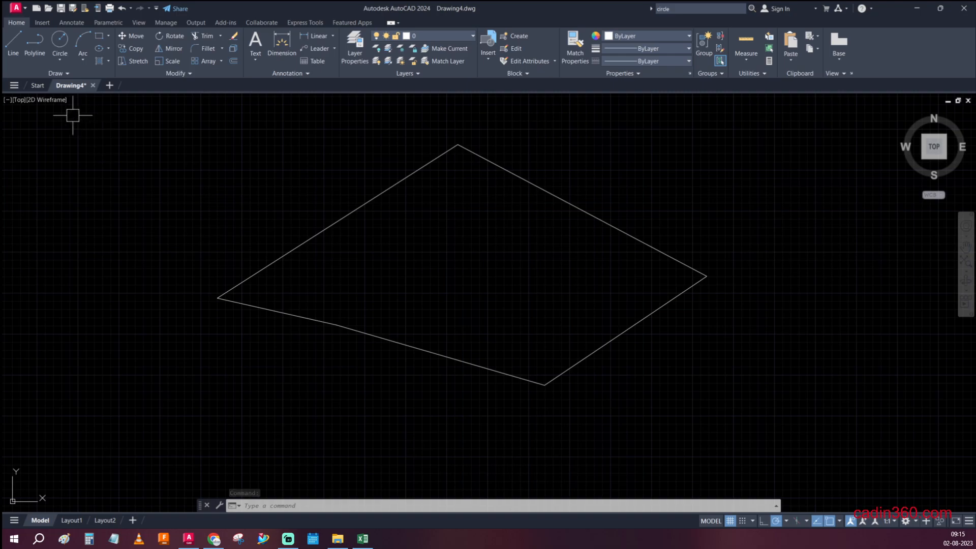
# Examine the available visual styles and the UCS icon around the drawing's origin.
pyautogui.click(43, 100)
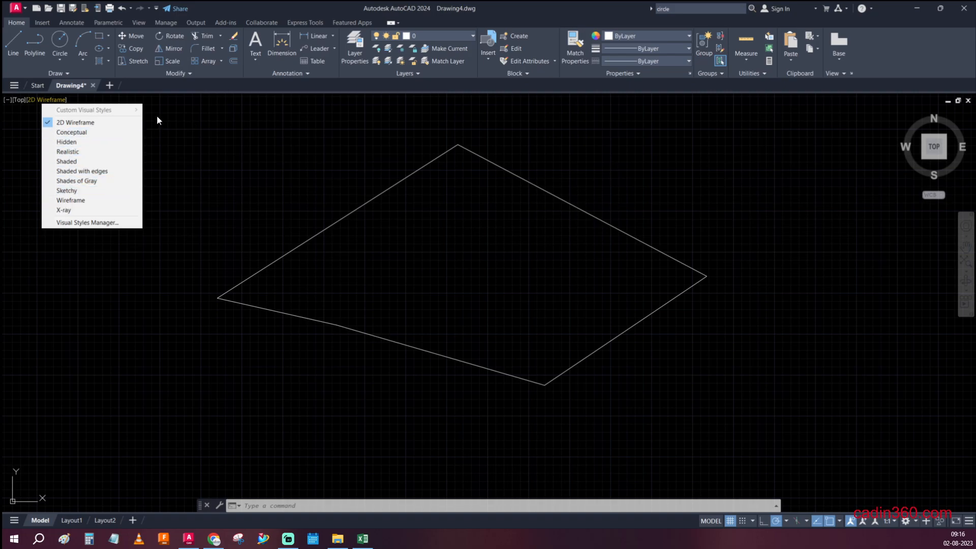
pyautogui.click(189, 133)
pyautogui.click(412, 131)
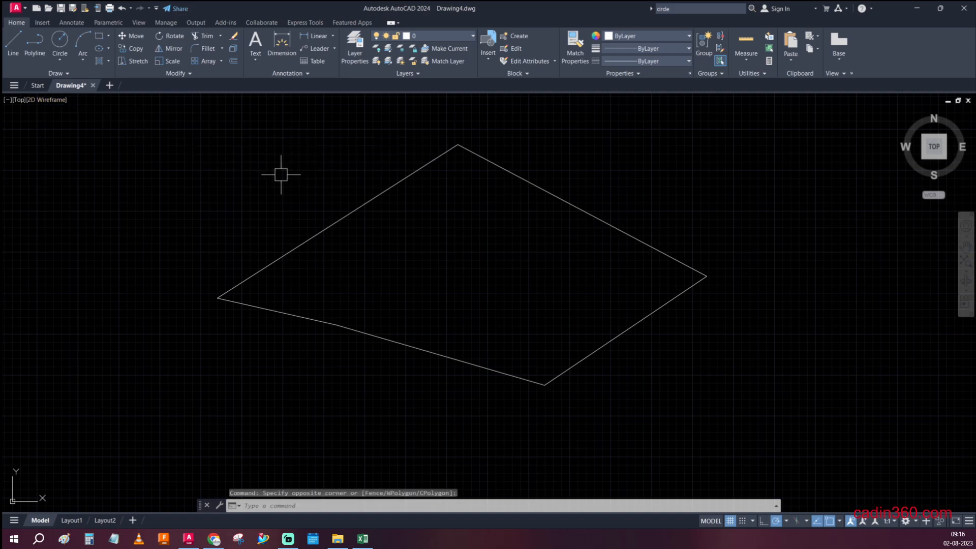
pyautogui.scroll(-2, 747, 331)
pyautogui.moveTo(784, 329)
pyautogui.mouseDown(button='middle')
pyautogui.moveTo(661, 311)
pyautogui.moveTo(659, 281)
pyautogui.mouseUp(button='middle')
pyautogui.scroll(4, 144, 401)
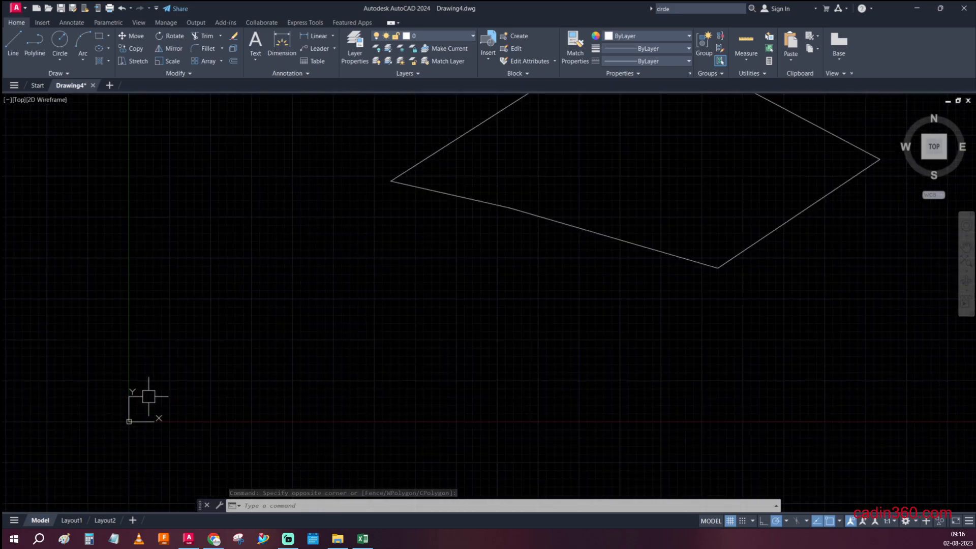
pyautogui.scroll(1, 138, 430)
pyautogui.moveTo(277, 334)
pyautogui.mouseDown(button='middle')
pyautogui.moveTo(195, 400)
pyautogui.moveTo(172, 403)
pyautogui.moveTo(190, 407)
pyautogui.mouseUp(button='middle')
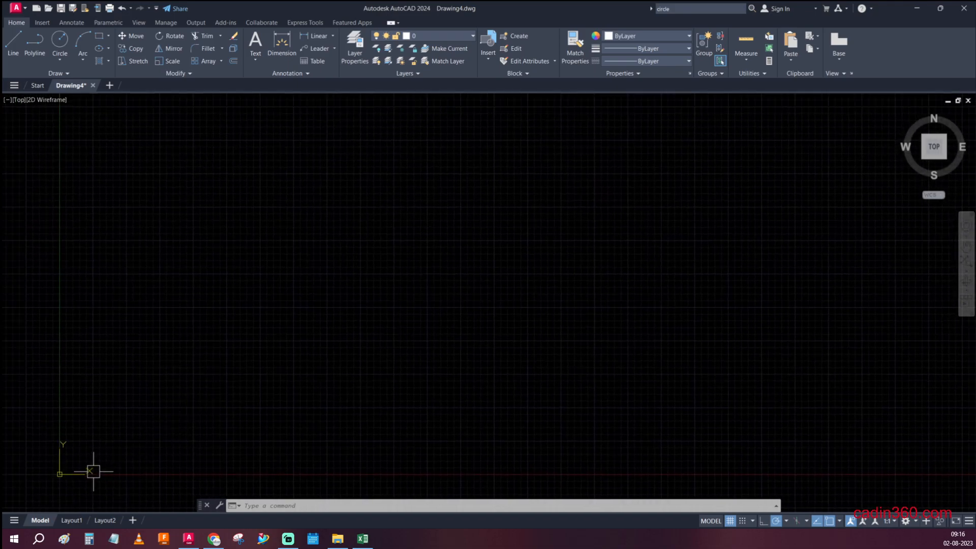
pyautogui.moveTo(445, 342)
pyautogui.mouseDown(button='middle')
pyautogui.moveTo(401, 344)
pyautogui.moveTo(393, 361)
pyautogui.moveTo(401, 361)
pyautogui.mouseUp(button='middle')
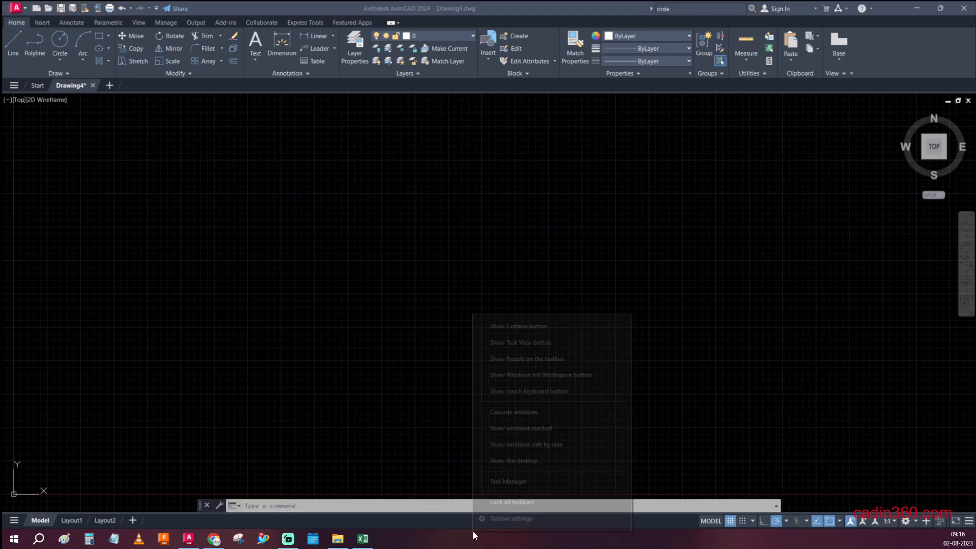
# Open the Windows taskbar settings and make the taskbar hide automatically so the drawing program fills the whole screen.
pyautogui.rightClick(474, 533)
pyautogui.click(511, 519)
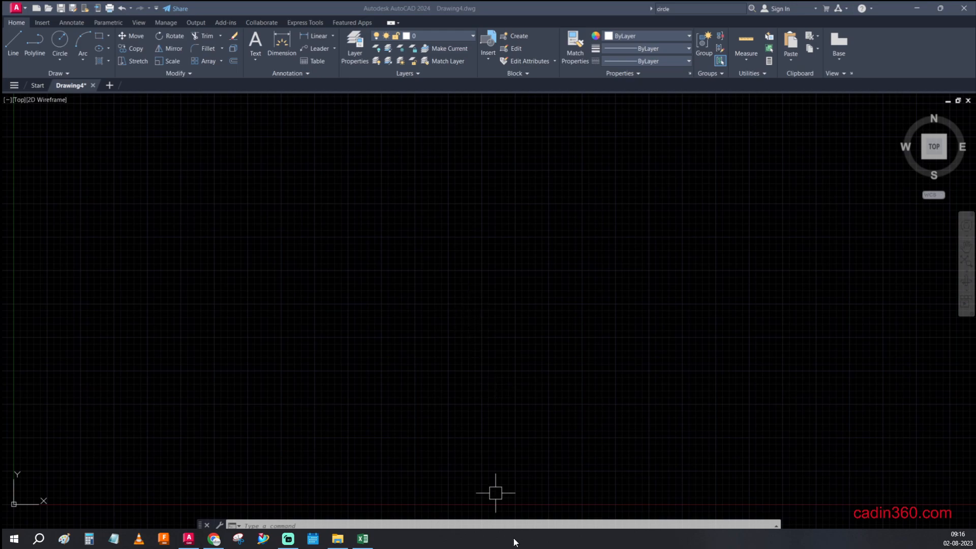
pyautogui.click(486, 396)
pyautogui.click(511, 422)
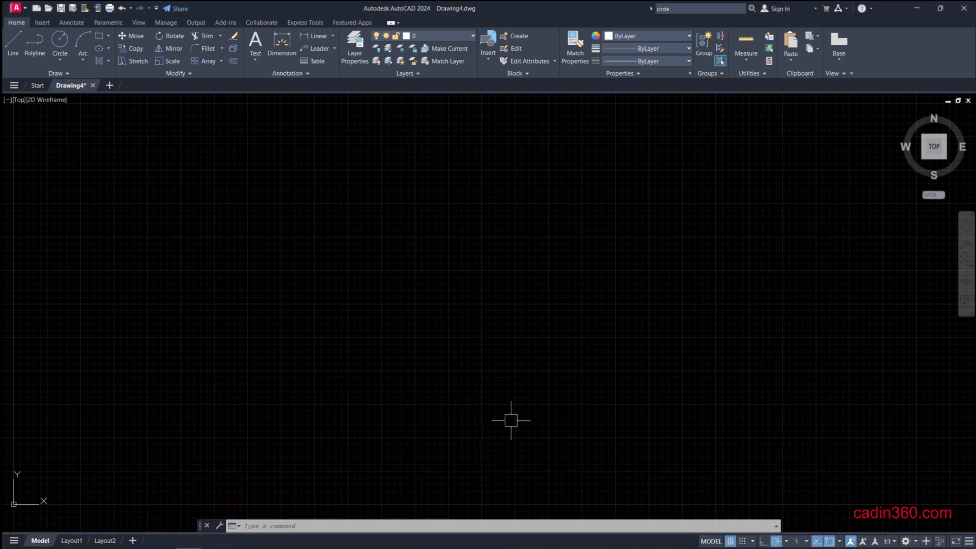
# Draw a closed, irregular ten-sided outline with the LINE command entered as L, finishing it with the Close option.
pyautogui.click(279, 527)
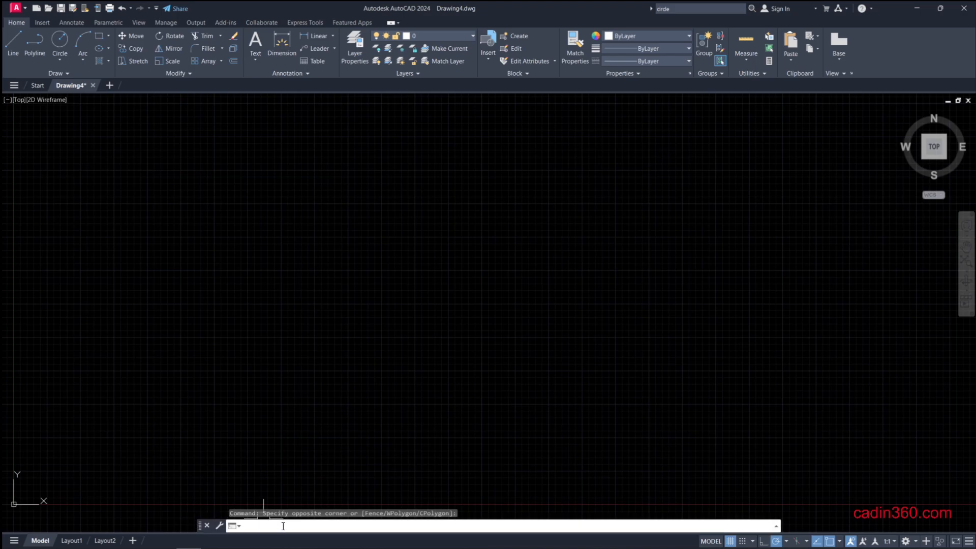
pyautogui.write('L')
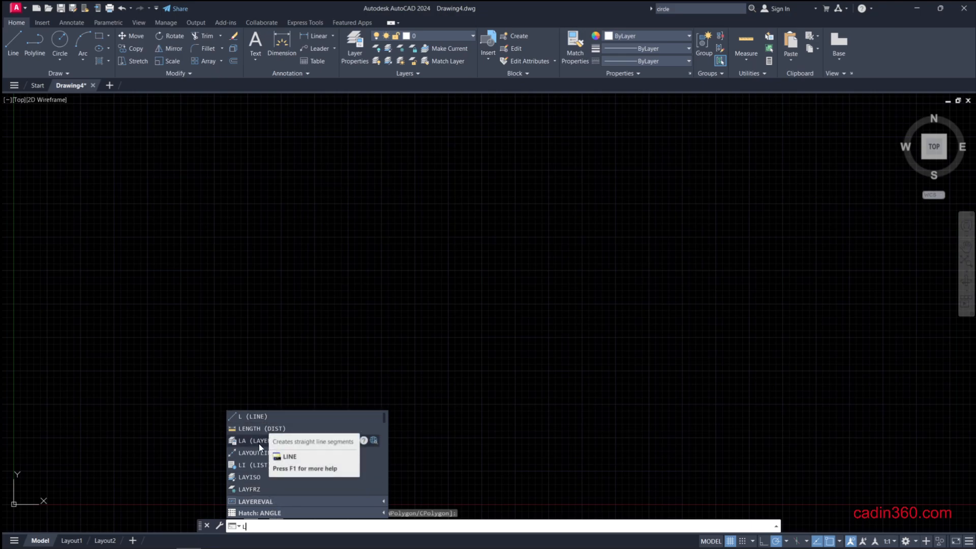
pyautogui.click(254, 417)
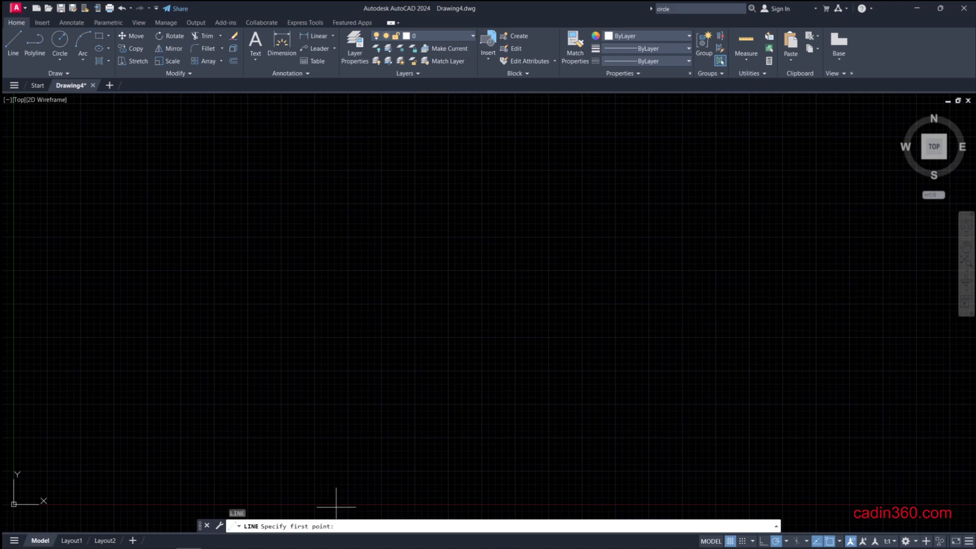
pyautogui.click(387, 204)
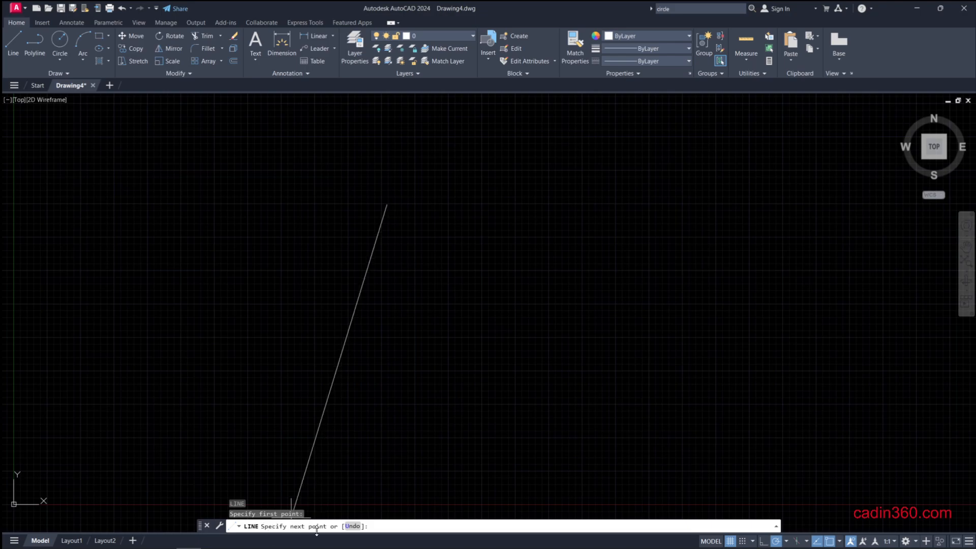
pyautogui.click(732, 150)
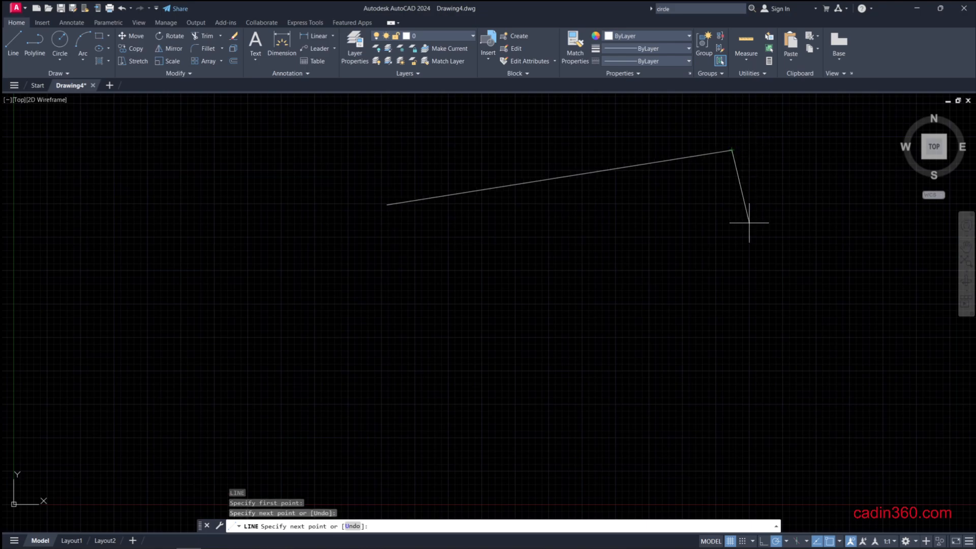
pyautogui.click(692, 281)
pyautogui.click(481, 336)
pyautogui.click(315, 292)
pyautogui.click(205, 226)
pyautogui.click(287, 174)
pyautogui.click(372, 262)
pyautogui.click(566, 262)
pyautogui.click(593, 208)
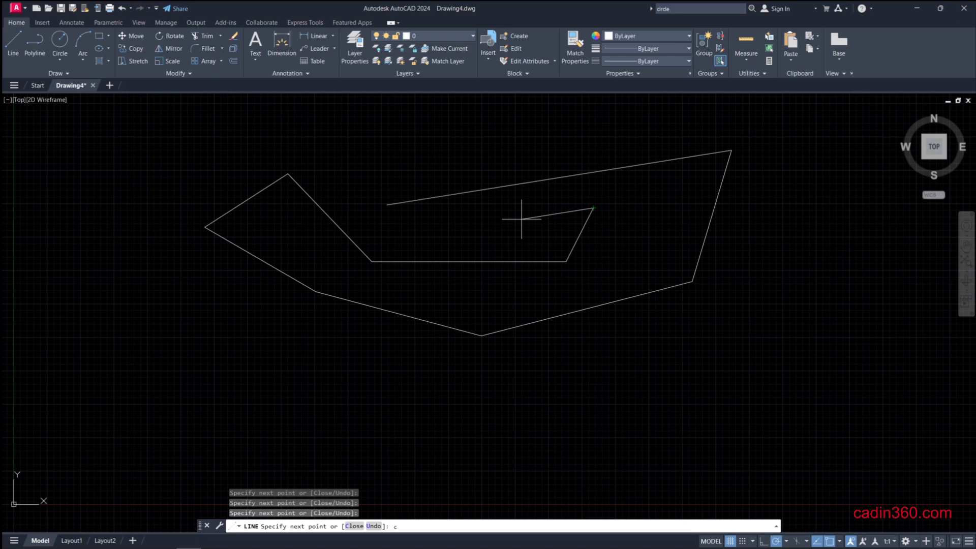
pyautogui.press('Return')
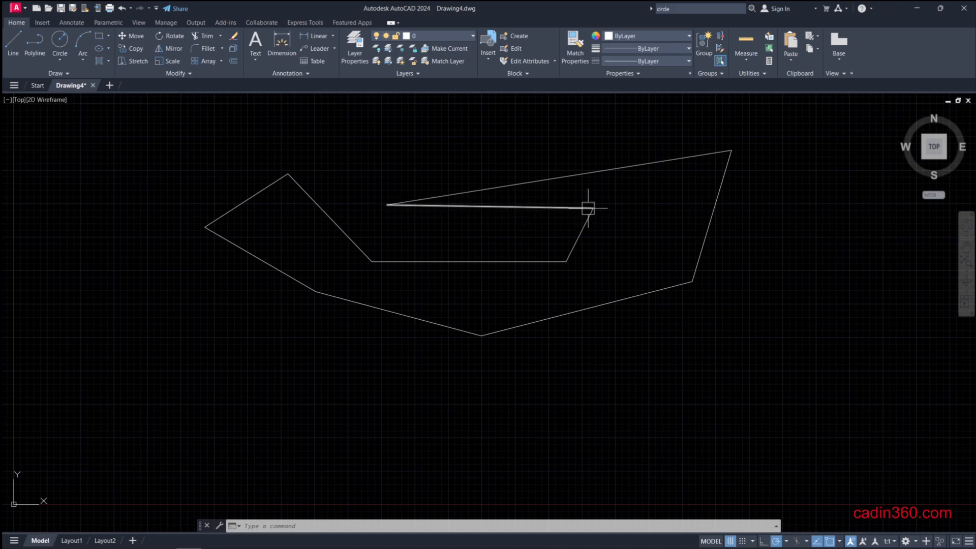
# Zoom out from the ten-sided outline and pan around it in several directions.
pyautogui.moveTo(388, 205)
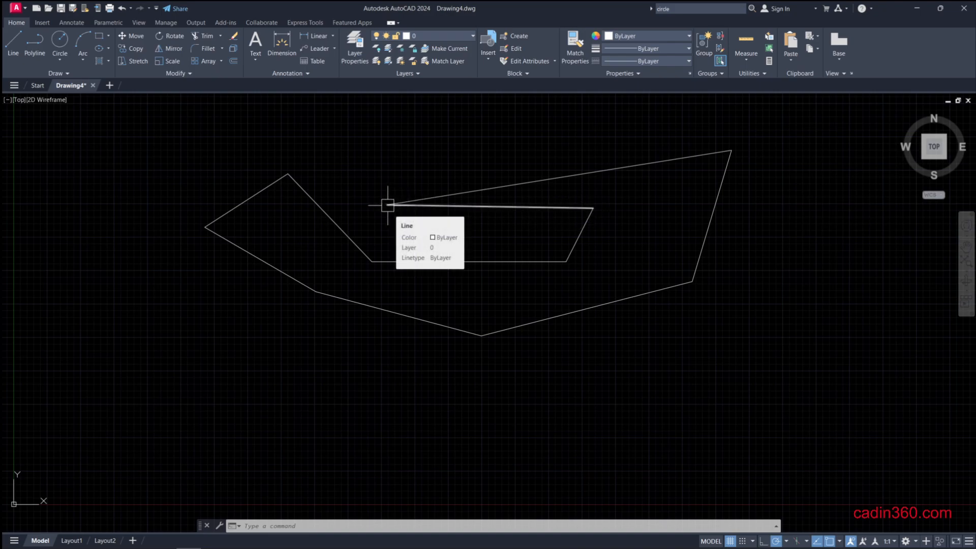
pyautogui.scroll(-2, 578, 344)
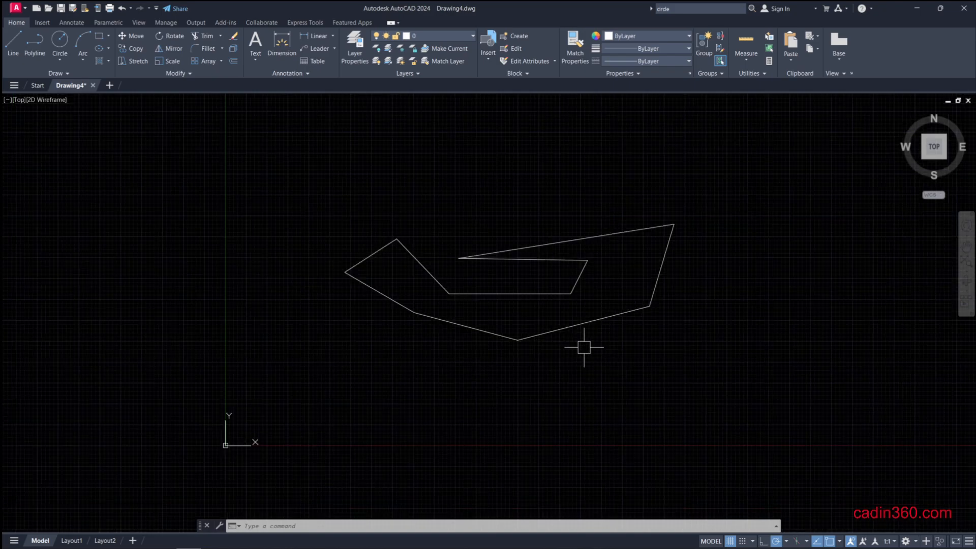
pyautogui.moveTo(690, 319)
pyautogui.mouseDown(button='middle')
pyautogui.moveTo(575, 326)
pyautogui.moveTo(556, 342)
pyautogui.mouseUp(button='middle')
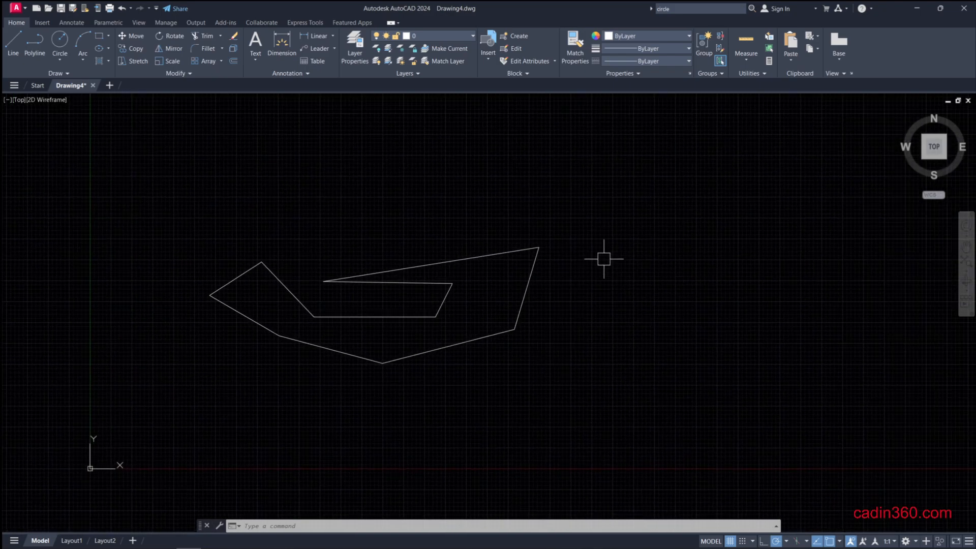
pyautogui.moveTo(675, 218)
pyautogui.mouseDown(button='middle')
pyautogui.moveTo(656, 183)
pyautogui.moveTo(655, 196)
pyautogui.mouseUp(button='middle')
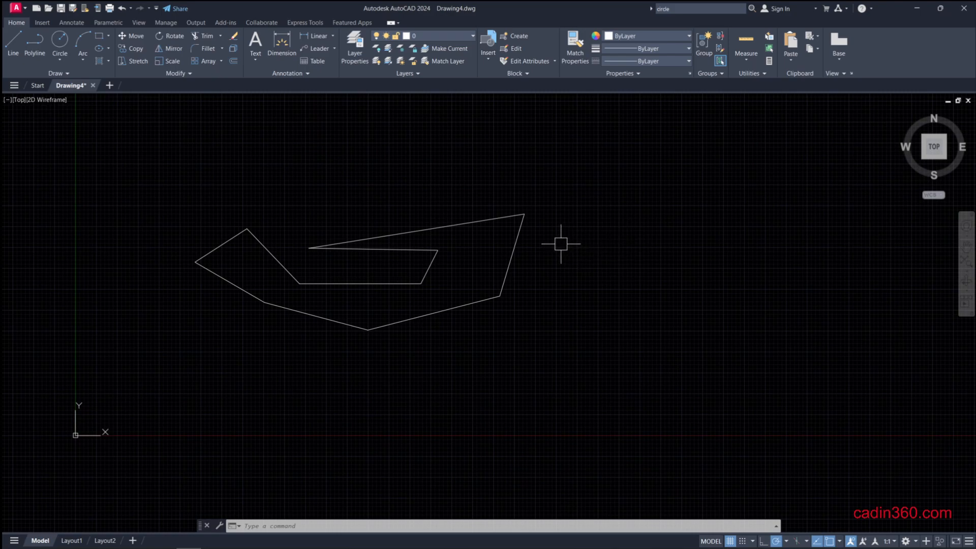
pyautogui.moveTo(549, 246); pyautogui.dragTo(558, 249, button='middle')
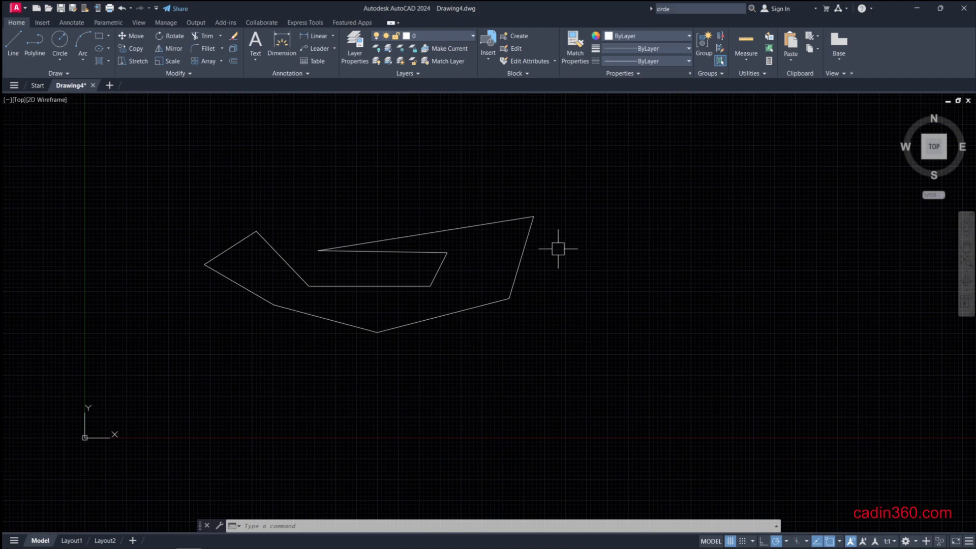
pyautogui.moveTo(557, 248); pyautogui.dragTo(556, 251, button='middle')
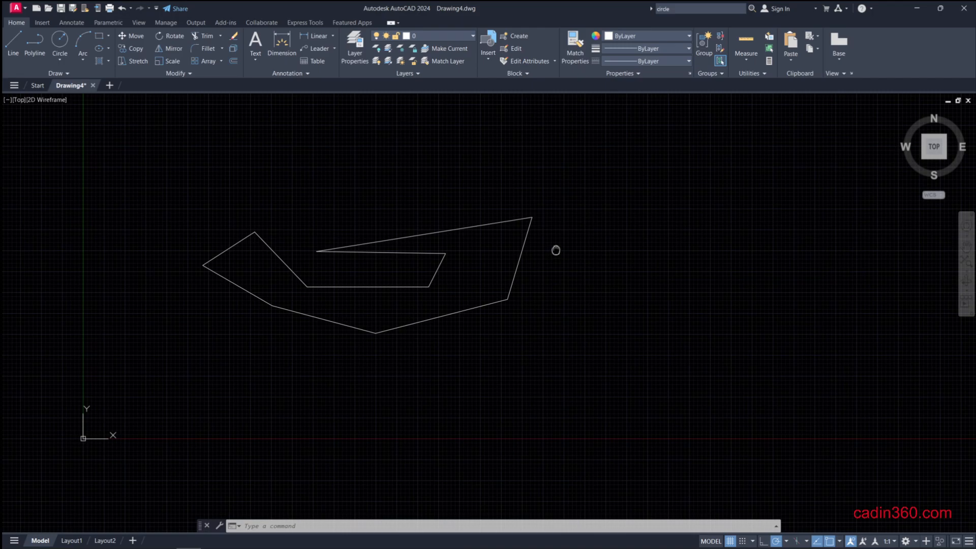
pyautogui.moveTo(555, 251)
pyautogui.mouseDown(button='middle')
pyautogui.moveTo(566, 253)
pyautogui.moveTo(447, 272)
pyautogui.moveTo(721, 272)
pyautogui.moveTo(675, 275)
pyautogui.moveTo(497, 137)
pyautogui.moveTo(566, 305)
pyautogui.moveTo(693, 207)
pyautogui.moveTo(472, 290)
pyautogui.moveTo(481, 322)
pyautogui.moveTo(839, 236)
pyautogui.moveTo(717, 328)
pyautogui.moveTo(578, 266)
pyautogui.moveTo(561, 280)
pyautogui.mouseUp(button='middle')
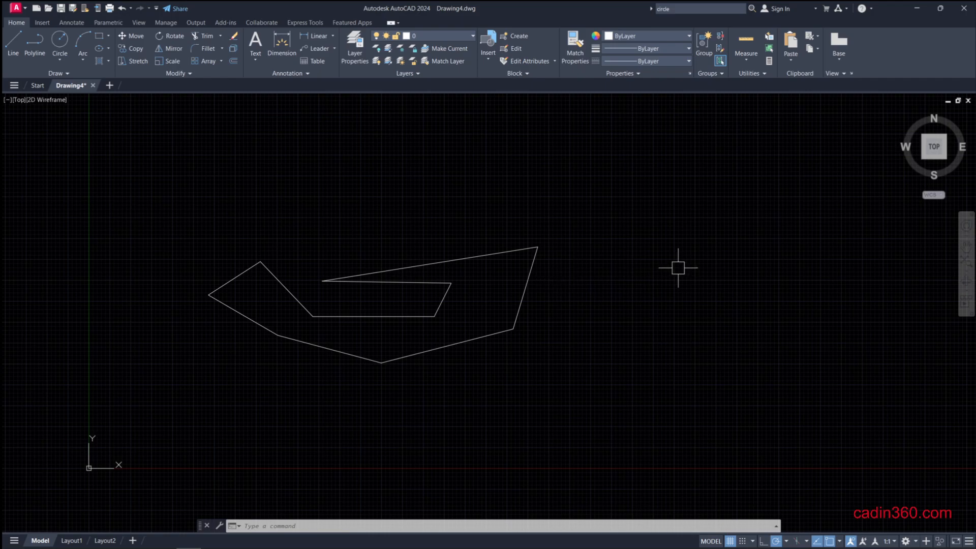
# Shift the view of the outline with the Pan command and exit the command.
pyautogui.rightClick(643, 224)
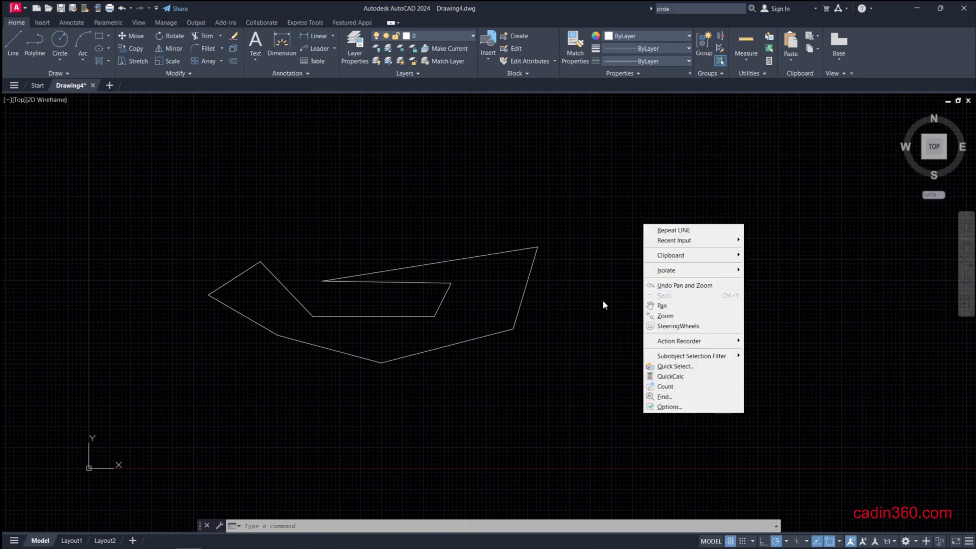
pyautogui.click(662, 307)
pyautogui.moveTo(560, 320); pyautogui.dragTo(738, 298)
pyautogui.rightClick(740, 299)
pyautogui.click(745, 304)
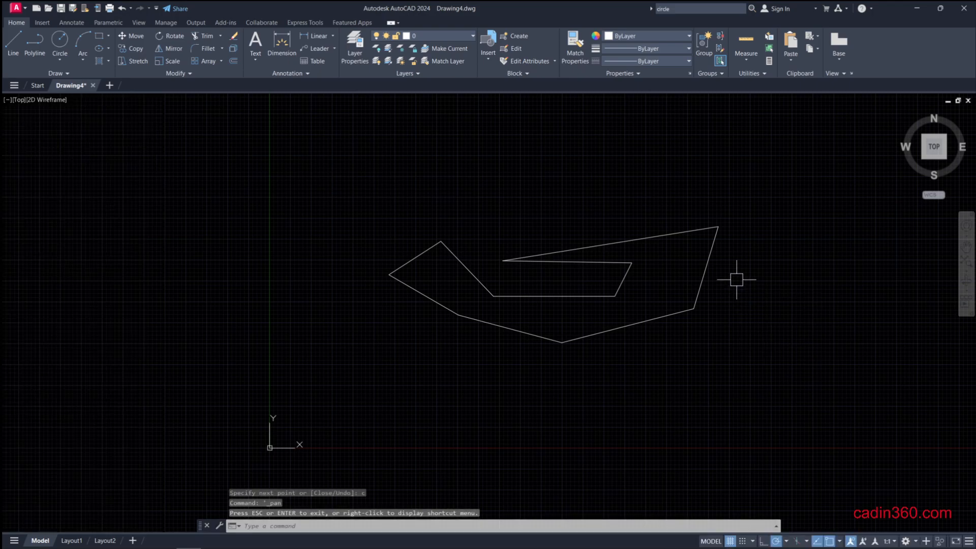
# Enlarge the view of the outline with the real-time Zoom command and exit the command.
pyautogui.rightClick(734, 249)
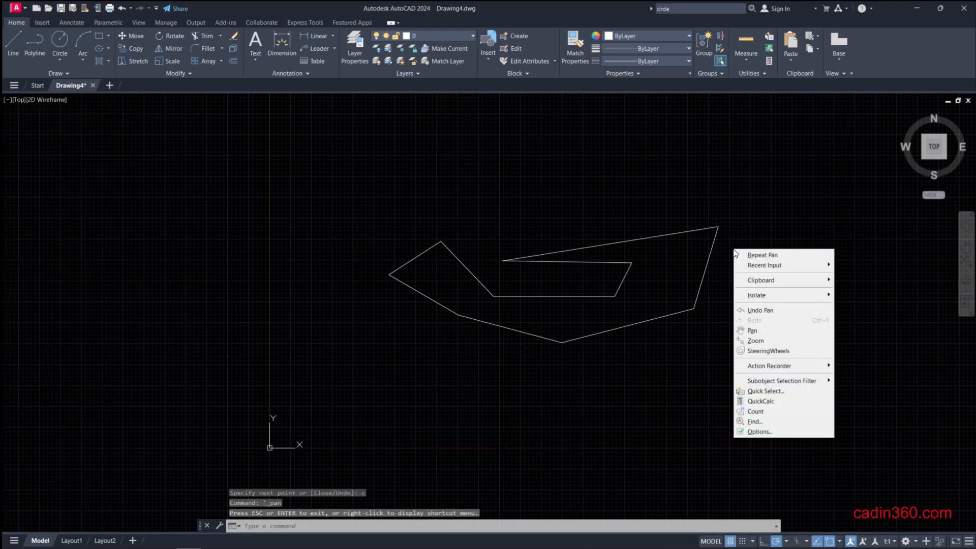
pyautogui.click(756, 340)
pyautogui.moveTo(583, 339)
pyautogui.mouseDown()
pyautogui.moveTo(601, 133)
pyautogui.moveTo(599, 385)
pyautogui.moveTo(584, 220)
pyautogui.moveTo(581, 292)
pyautogui.mouseUp()
pyautogui.rightClick(700, 246)
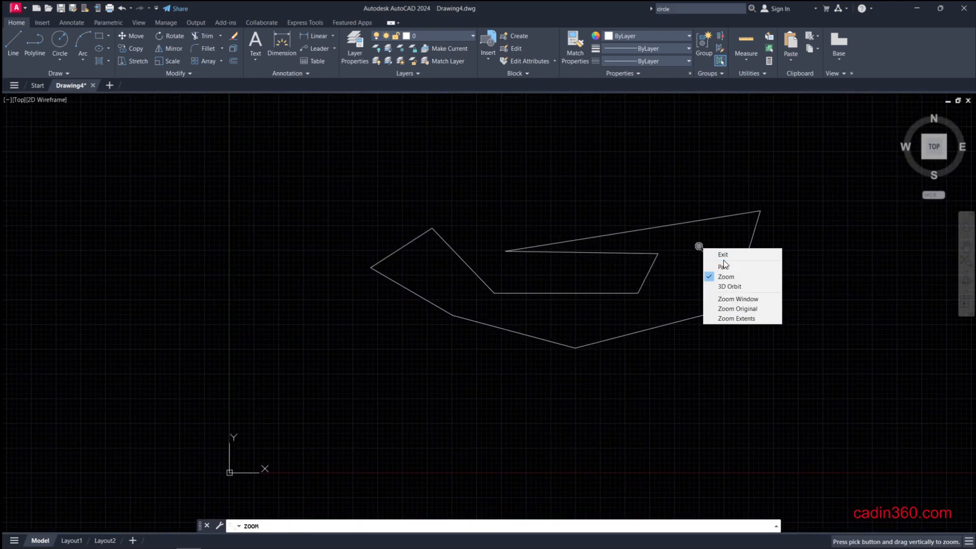
pyautogui.click(724, 255)
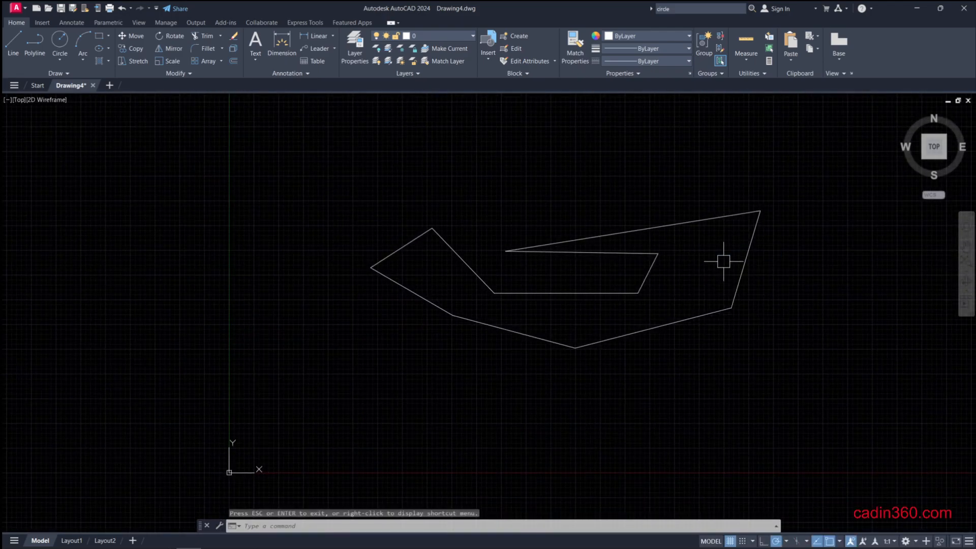
# Change the color of the outline's long upper sloping line to Red through its properties and deselect the line.
pyautogui.click(689, 221)
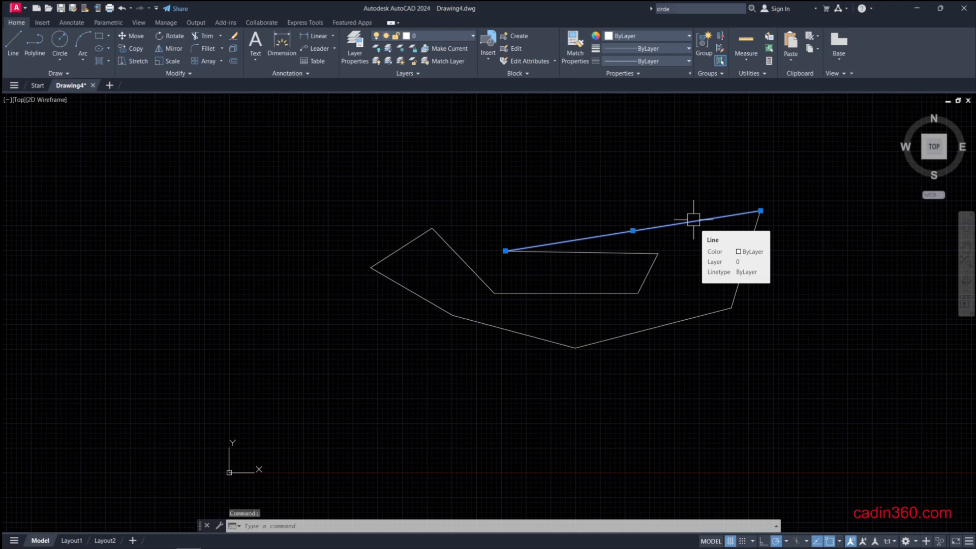
pyautogui.rightClick(694, 219)
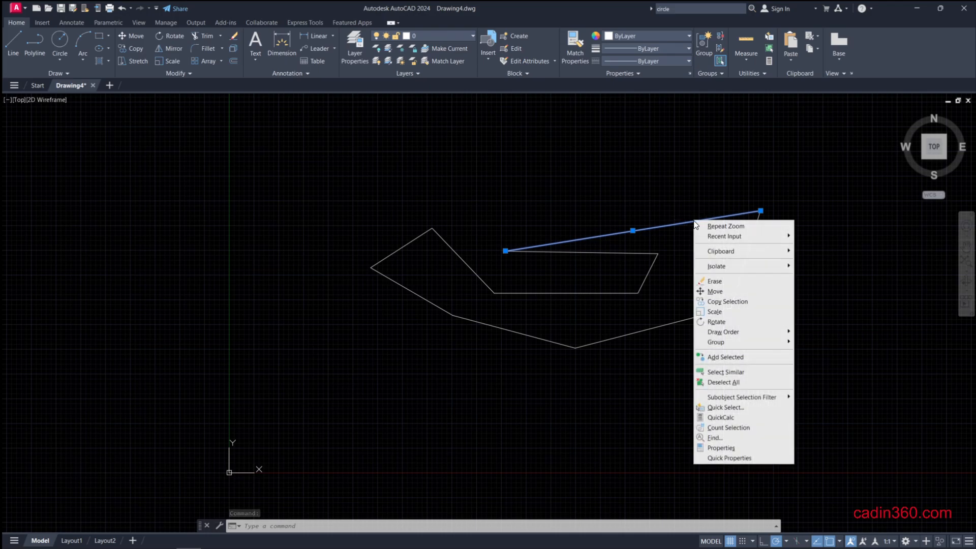
pyautogui.click(736, 448)
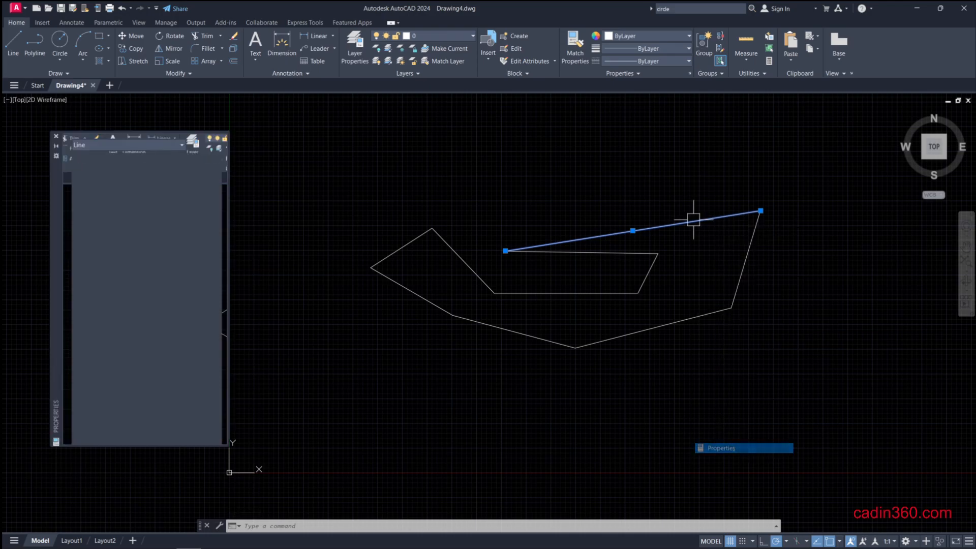
pyautogui.click(166, 169)
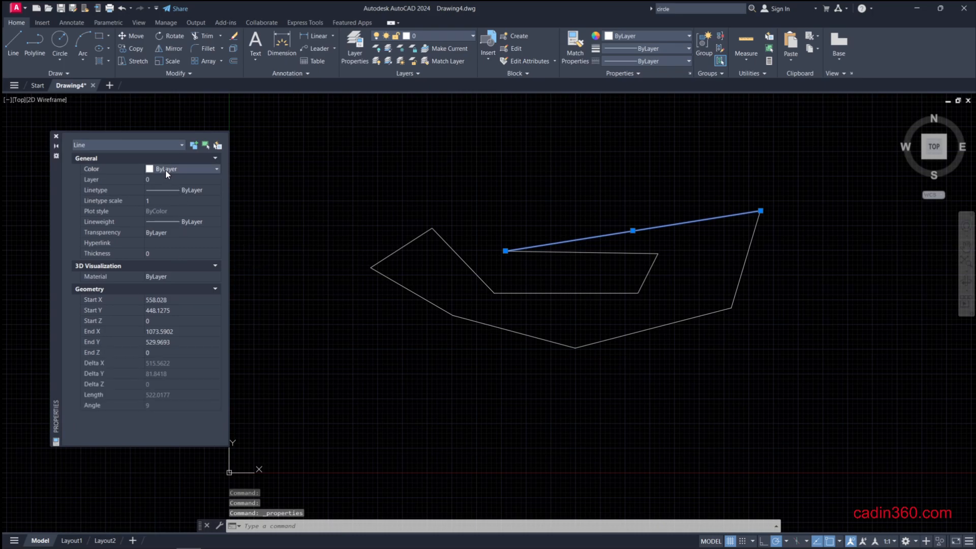
pyautogui.click(166, 170)
pyautogui.click(165, 196)
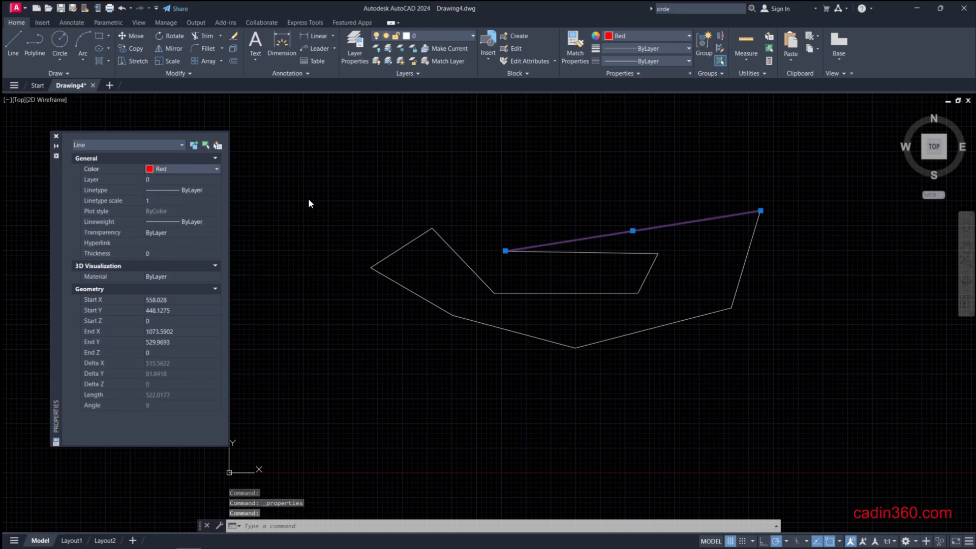
pyautogui.click(56, 138)
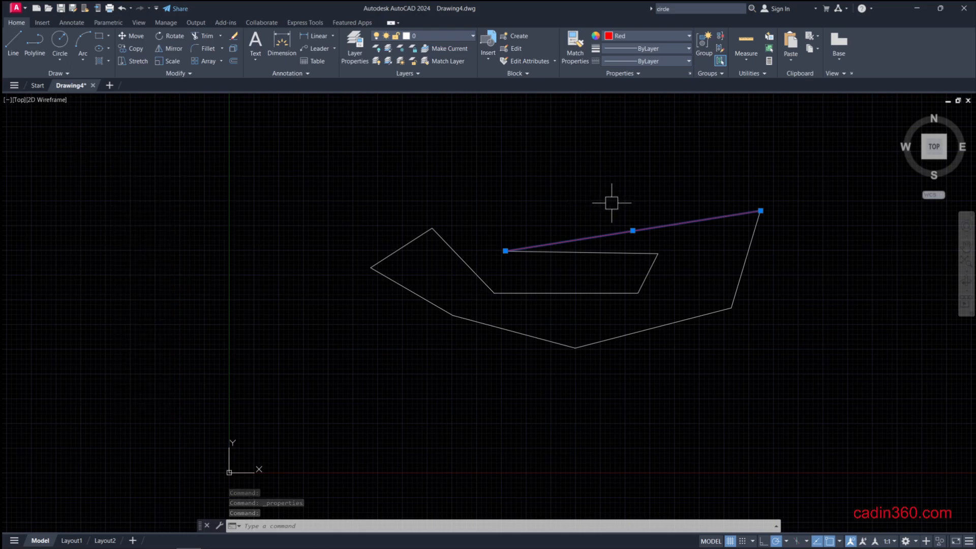
pyautogui.press('Escape')
# Select the two lines meeting at the outline's upper-right corner with a crossing selection and clear the selection.
pyautogui.moveTo(820, 265); pyautogui.dragTo(746, 264, button='middle')
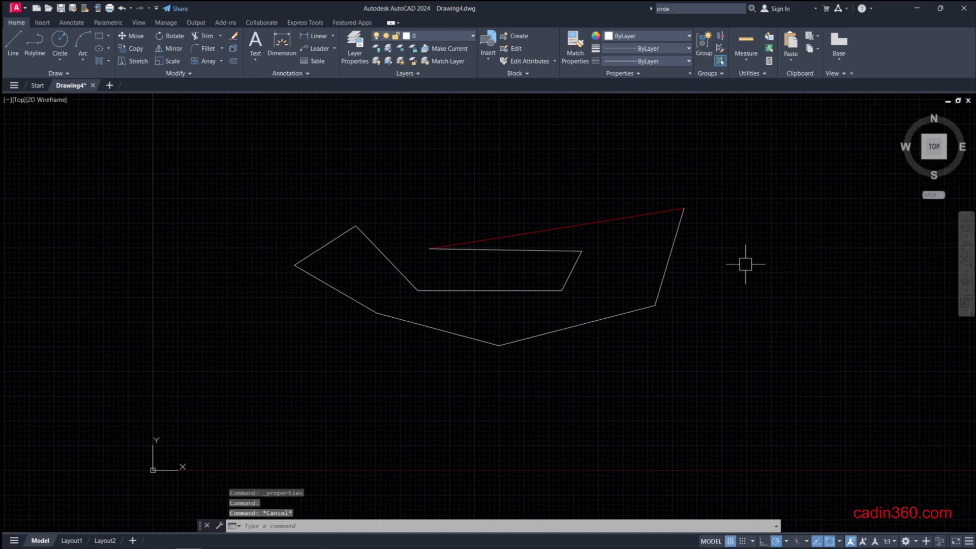
pyautogui.click(747, 141)
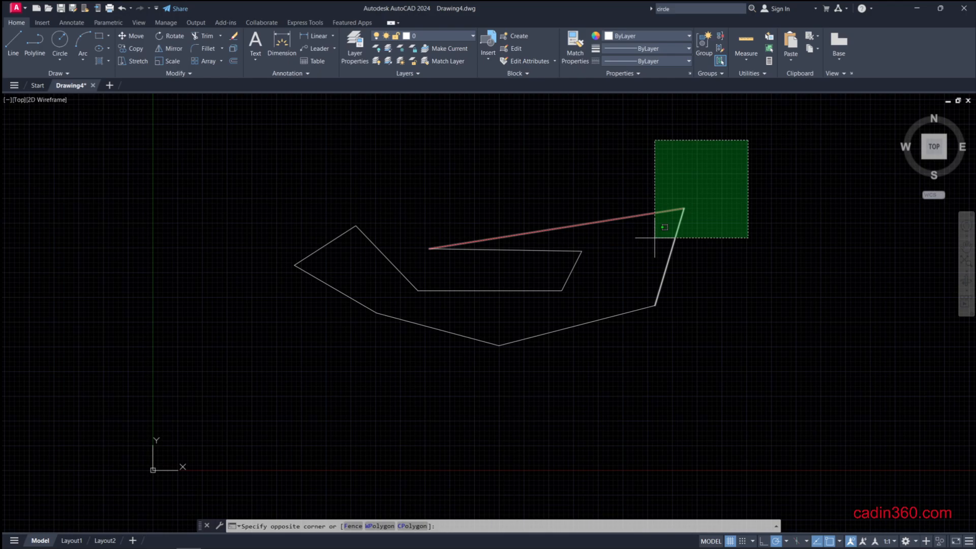
pyautogui.click(655, 237)
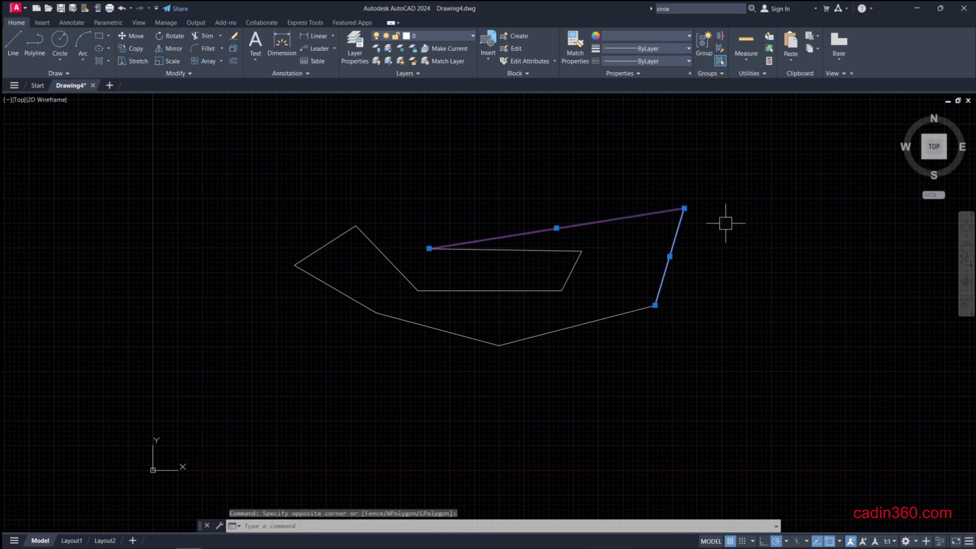
pyautogui.press('Escape')
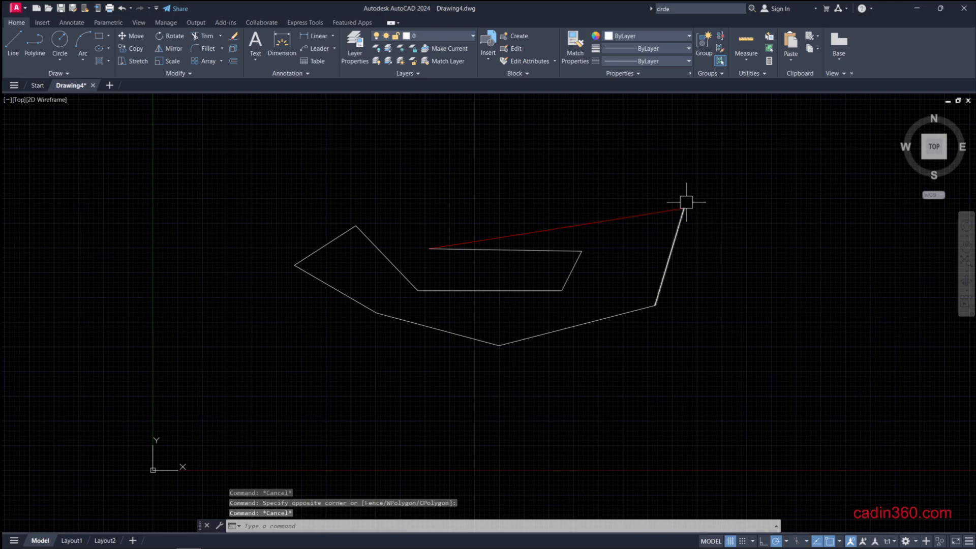
# Select the red line and the nearly horizontal line below it with an enclosing window selection and clear the selection.
pyautogui.click(374, 125)
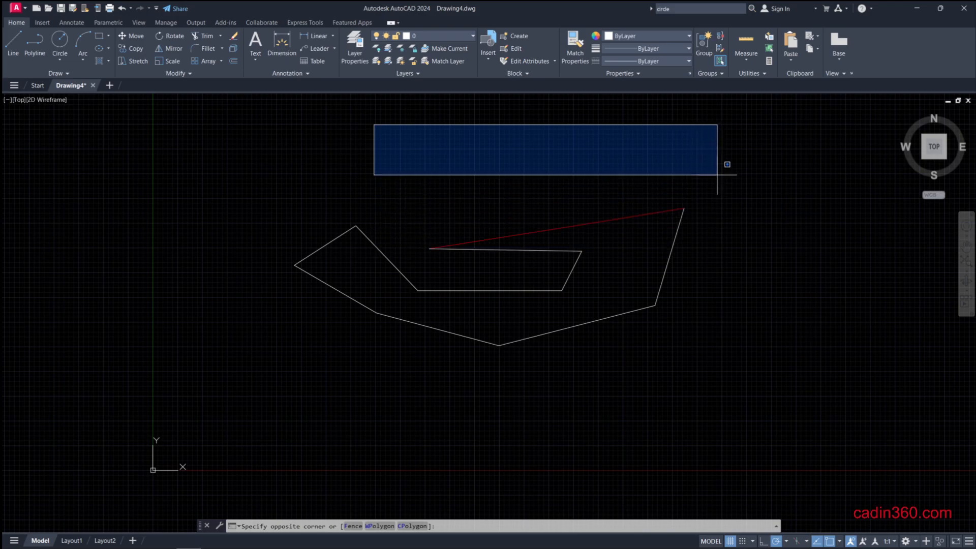
pyautogui.click(737, 250)
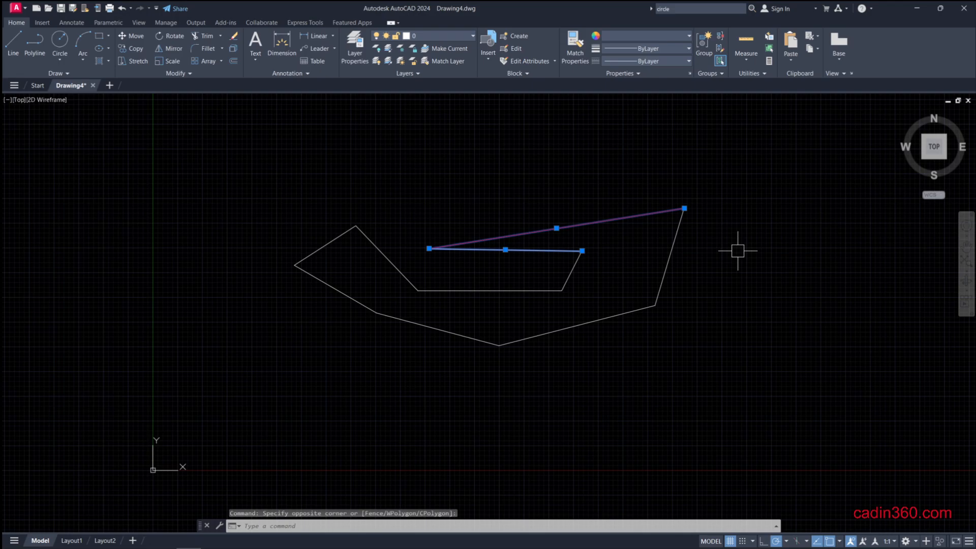
pyautogui.press('Escape')
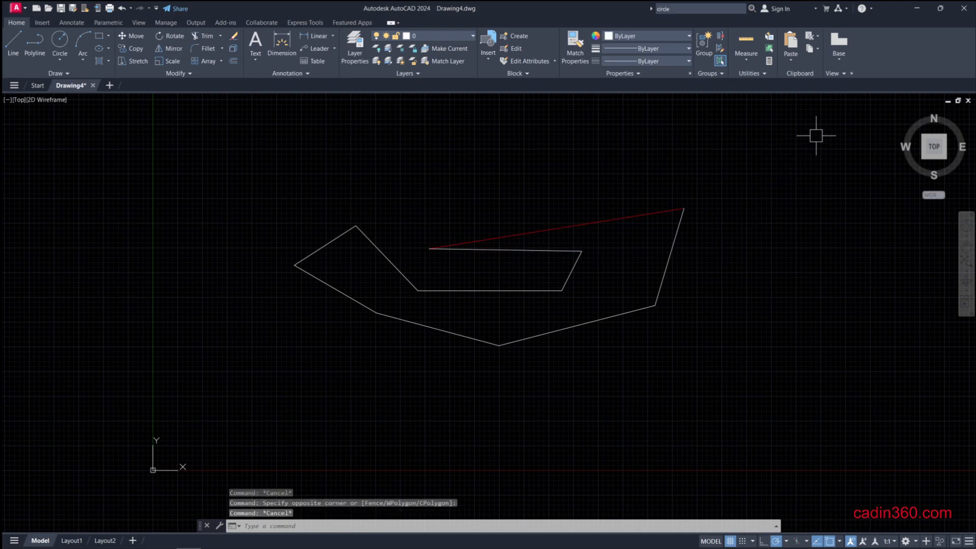
# Start a crossing selection over the outline's upper-right corner and a window selection above the red line, cancelling each one.
pyautogui.click(795, 128)
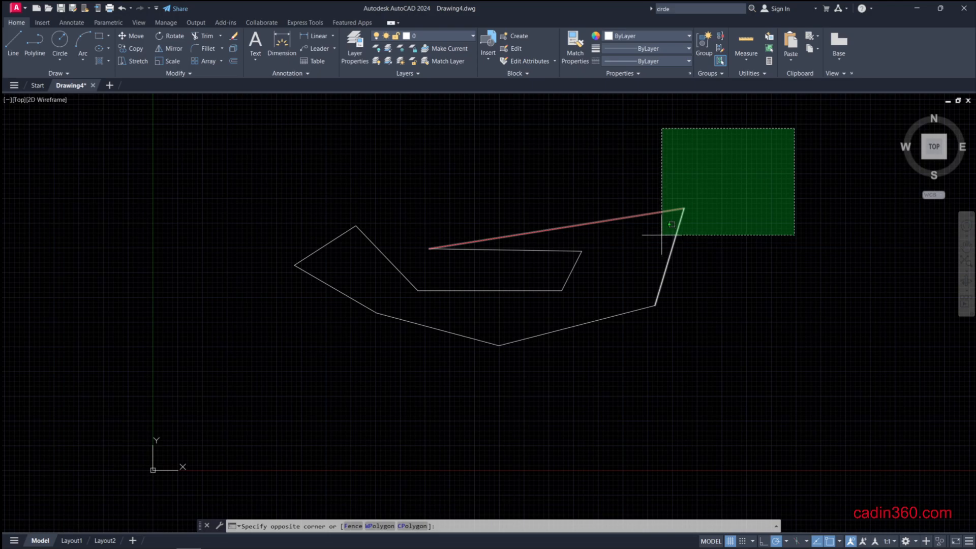
pyautogui.press('Escape')
pyautogui.press('Escape')
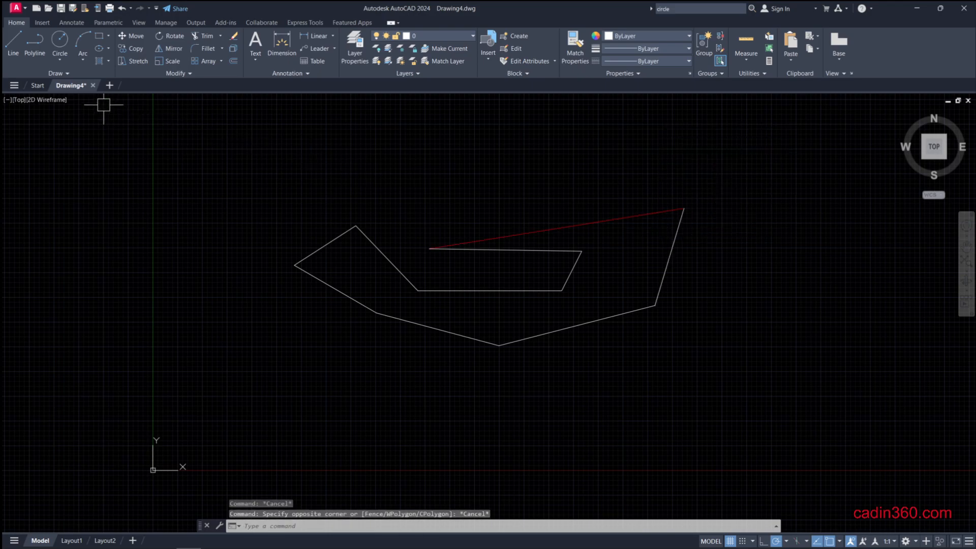
pyautogui.click(384, 149)
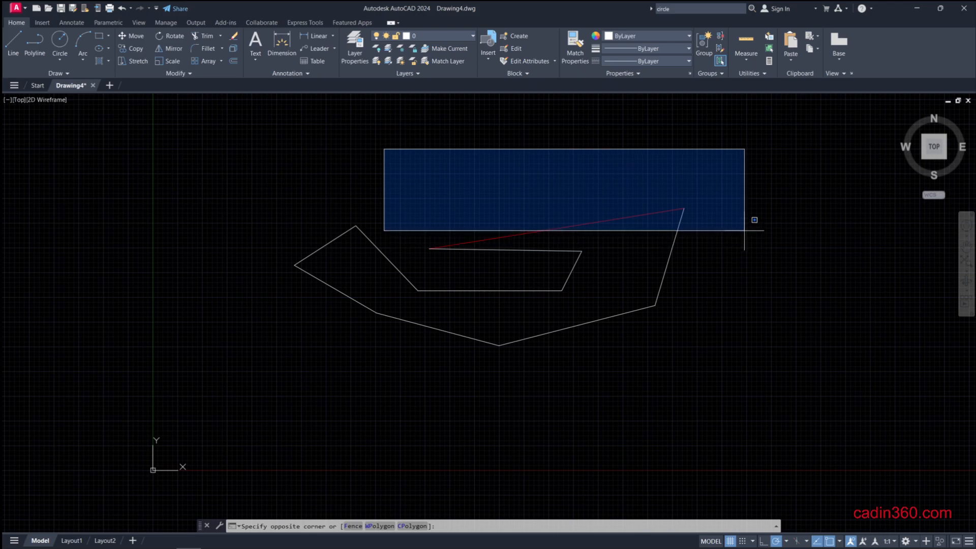
pyautogui.press('Escape')
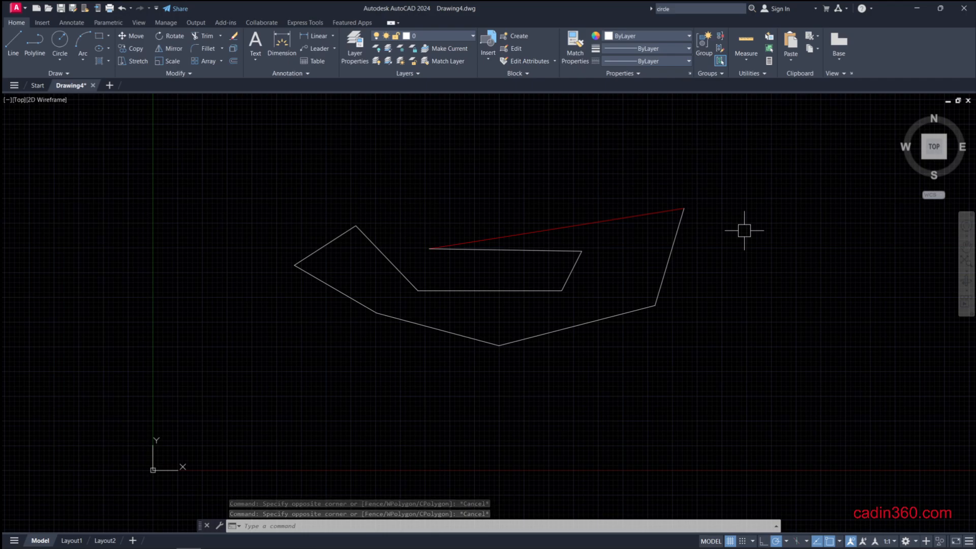
# Switch the drawing from the top view to the home isometric view using the ViewCube.
pyautogui.moveTo(792, 294)
pyautogui.mouseDown(button='middle')
pyautogui.moveTo(739, 269)
pyautogui.moveTo(796, 272)
pyautogui.mouseUp(button='middle')
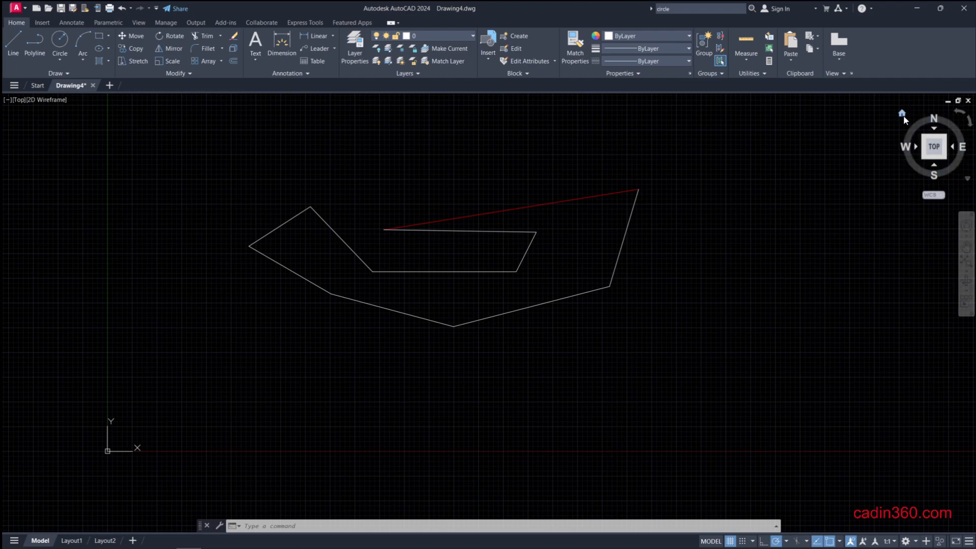
pyautogui.click(901, 114)
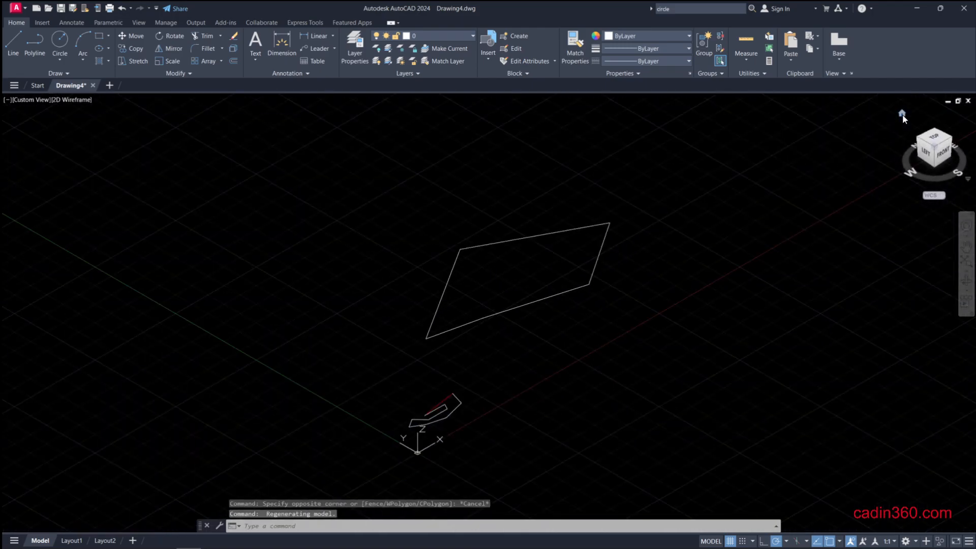
pyautogui.scroll(2, 902, 114)
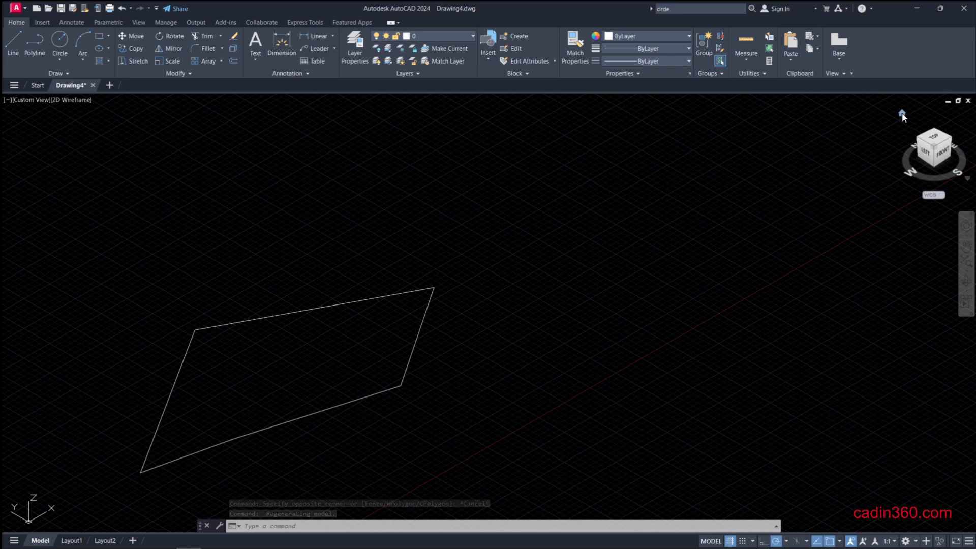
pyautogui.scroll(-2, 399, 281)
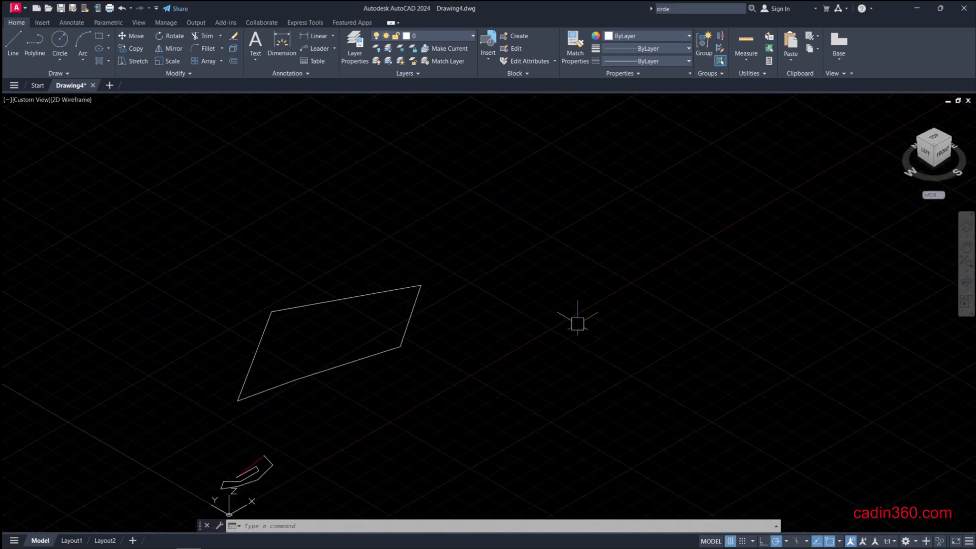
pyautogui.scroll(2, 575, 322)
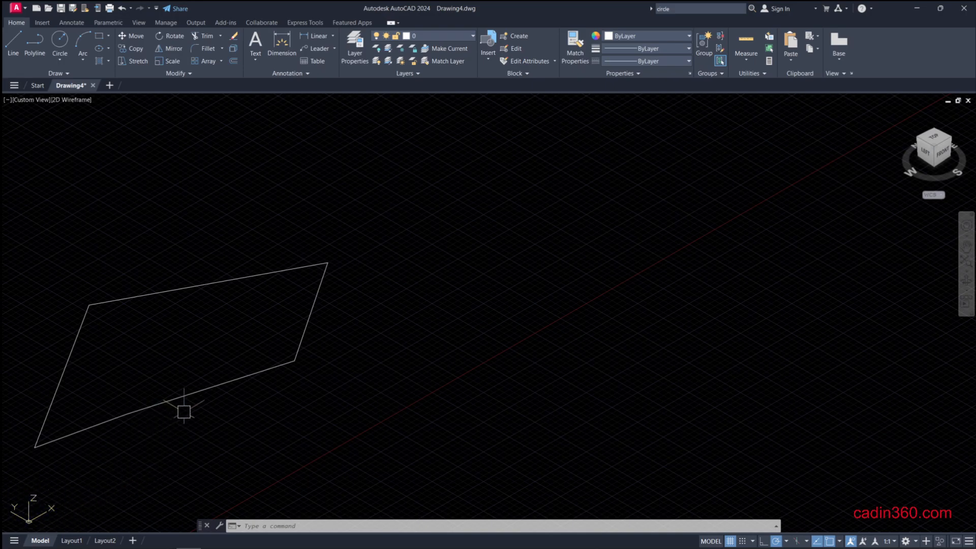
# Erase the large closed outline with a crossing selection, keeping the small outline near the origin.
pyautogui.click(387, 215)
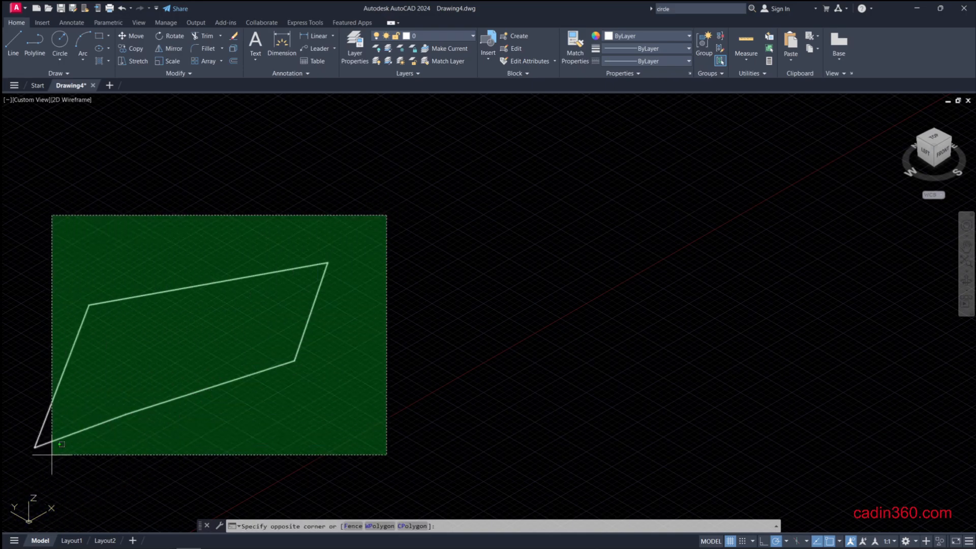
pyautogui.click(23, 454)
pyautogui.press('Delete')
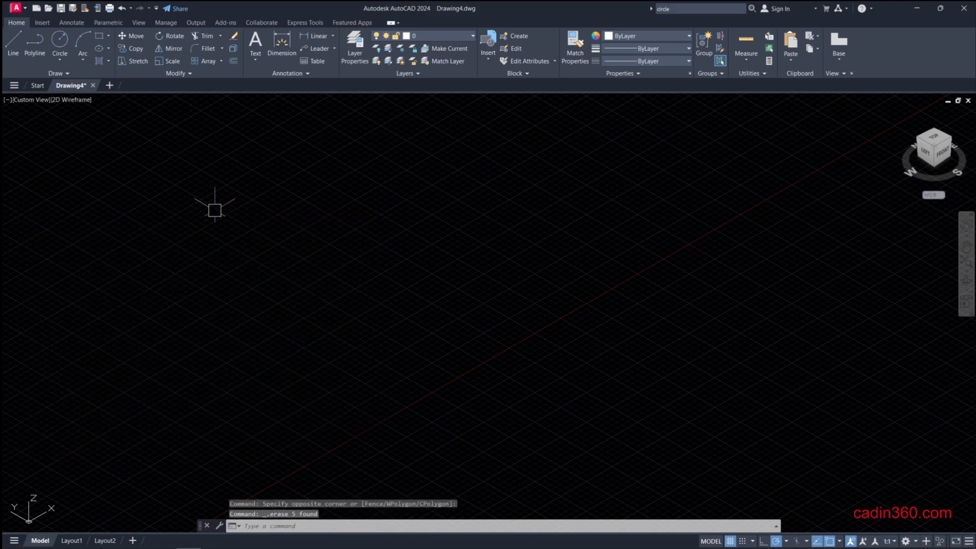
pyautogui.click(68, 101)
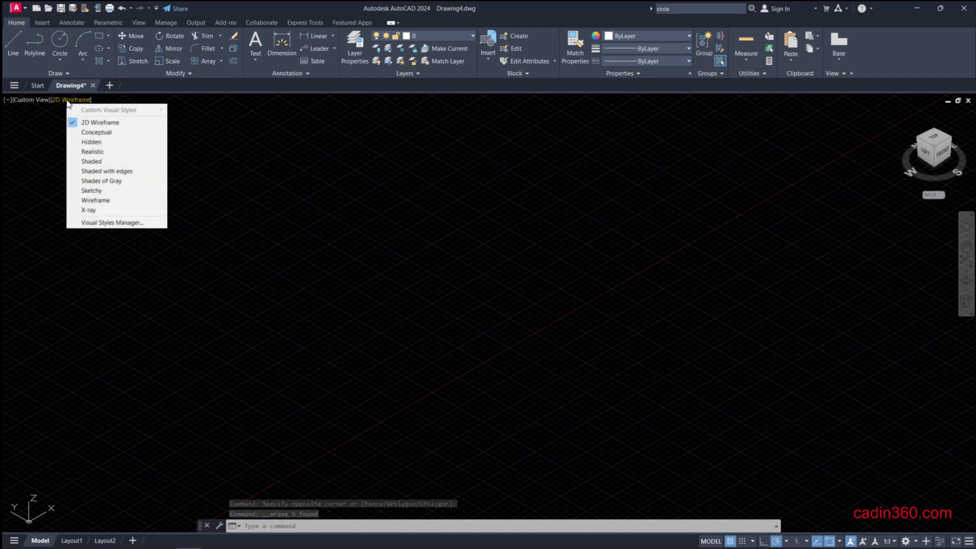
pyautogui.click(556, 215)
pyautogui.click(730, 192)
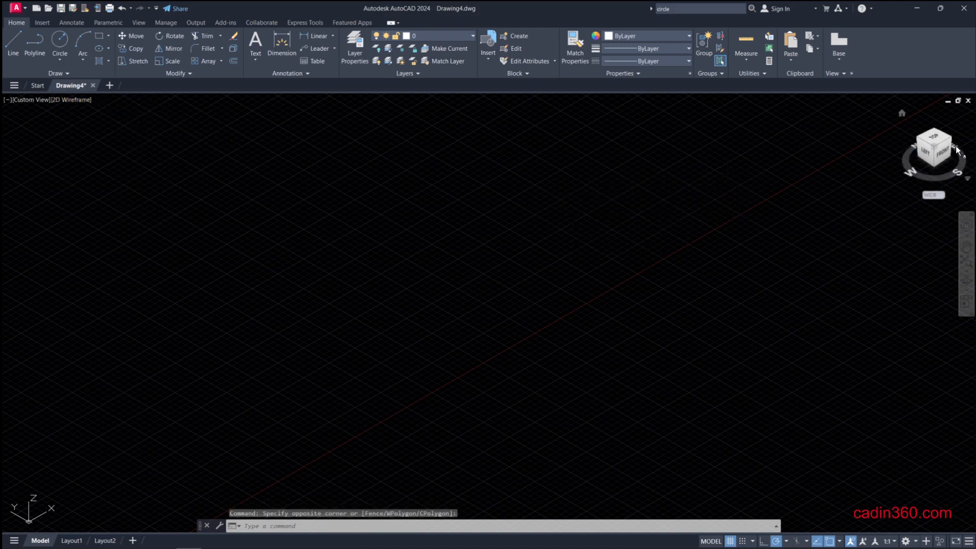
# Set the visual style to Shaded and restore the home isometric view after orbiting with the ViewCube.
pyautogui.click(78, 101)
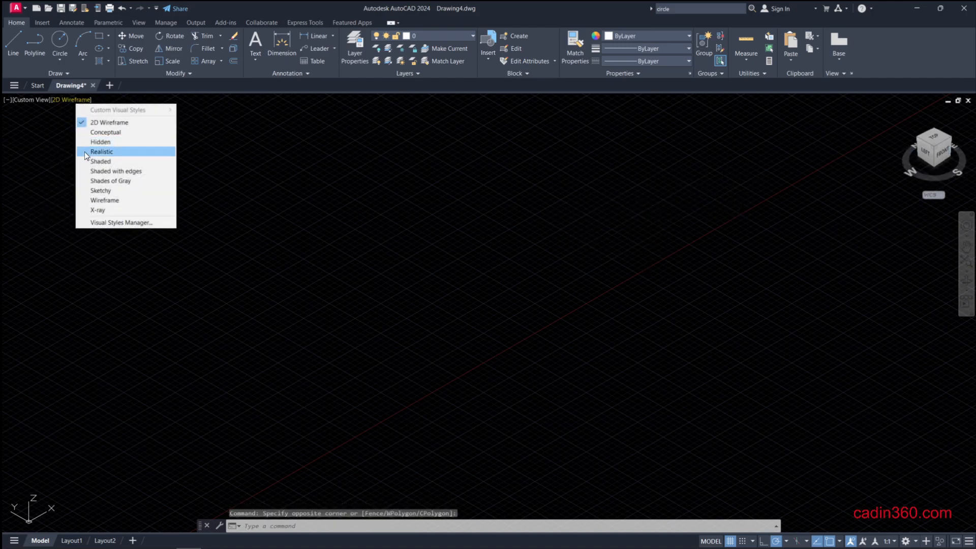
pyautogui.click(94, 161)
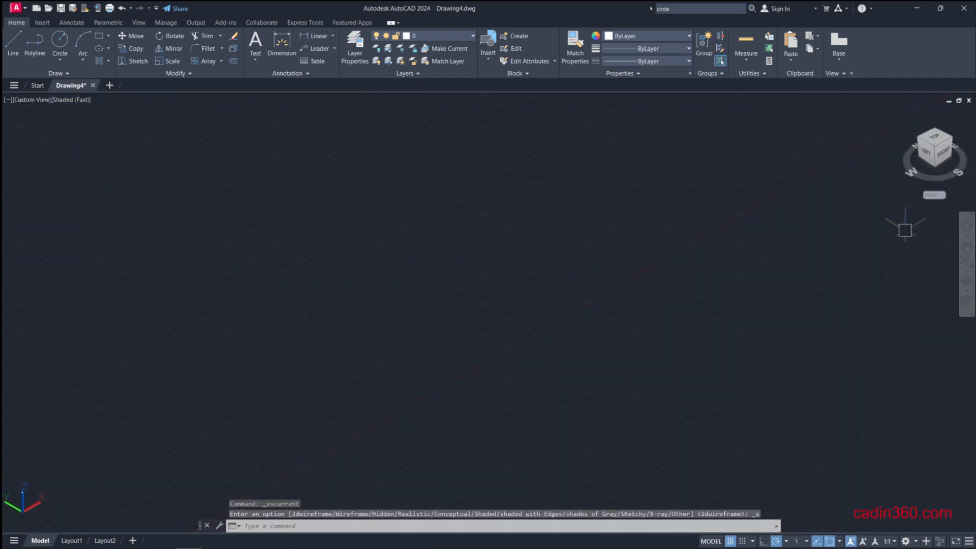
pyautogui.moveTo(938, 144); pyautogui.dragTo(969, 184)
pyautogui.scroll(-5, 940, 195)
pyautogui.scroll(5, 953, 151)
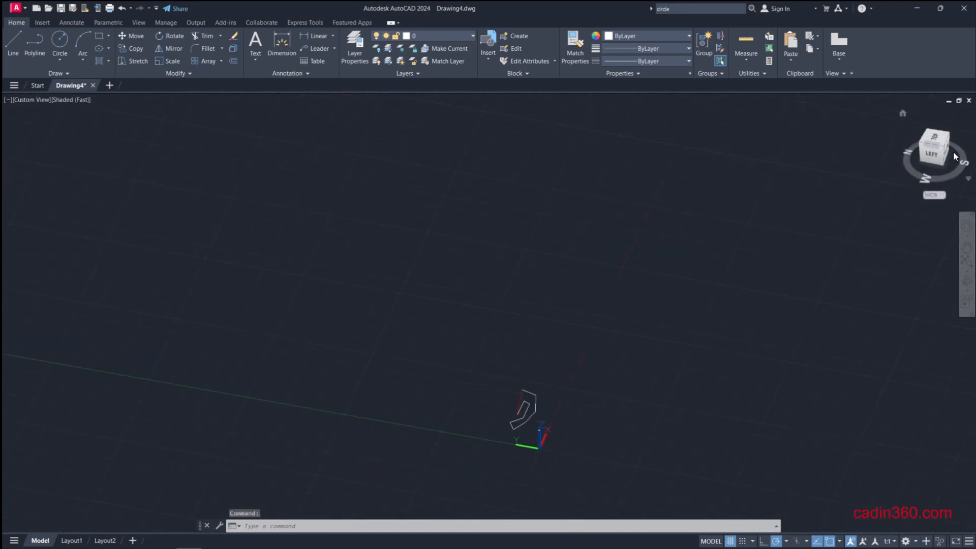
pyautogui.click(903, 113)
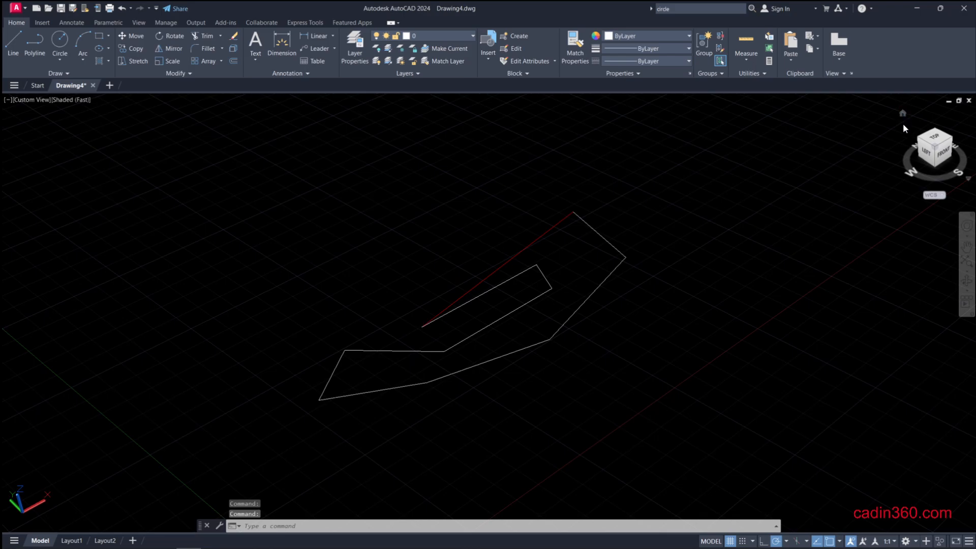
# Erase all lines of the remaining outline, including the red one, with a crossing selection.
pyautogui.click(649, 174)
pyautogui.click(246, 452)
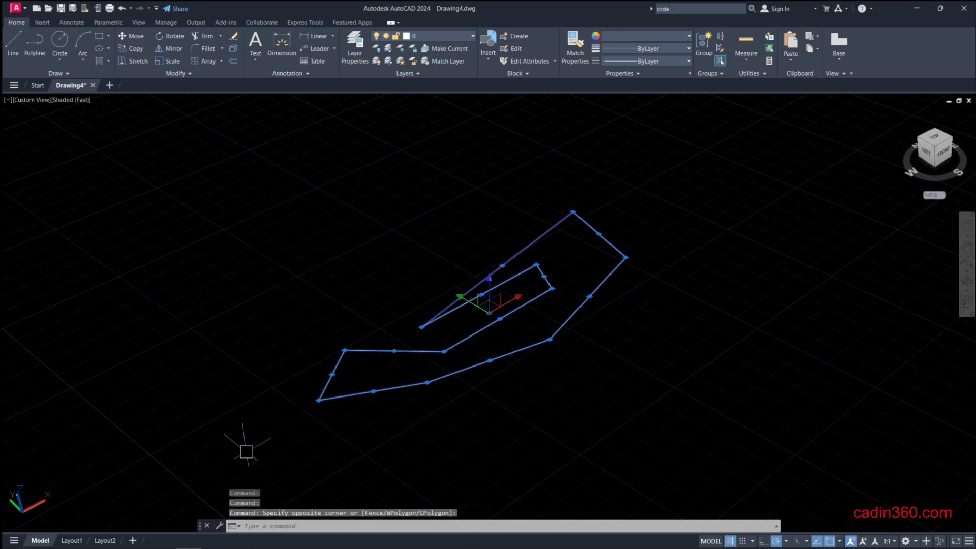
pyautogui.press('Delete')
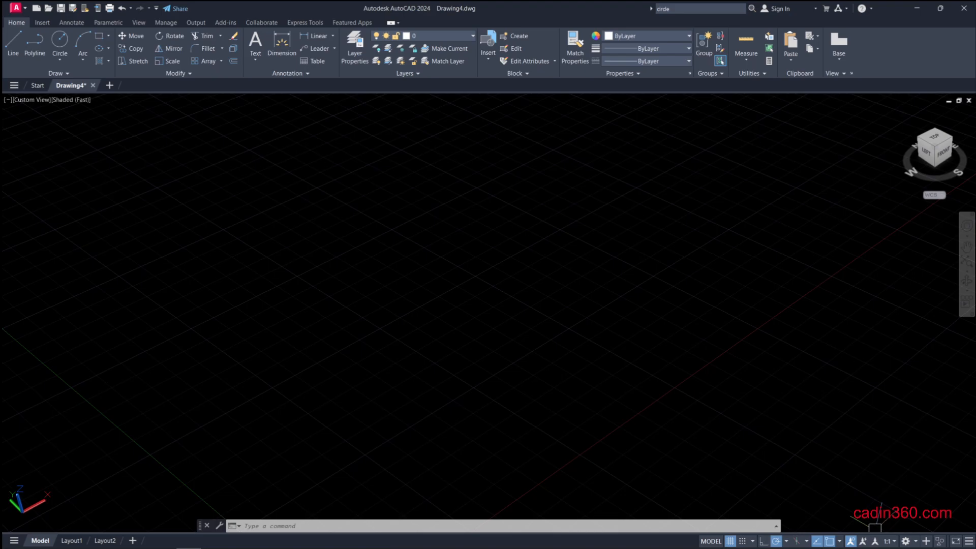
# Switch to the 3D Modeling workspace and draw a solid box about 317 long, 589 wide and 230 high.
pyautogui.click(915, 542)
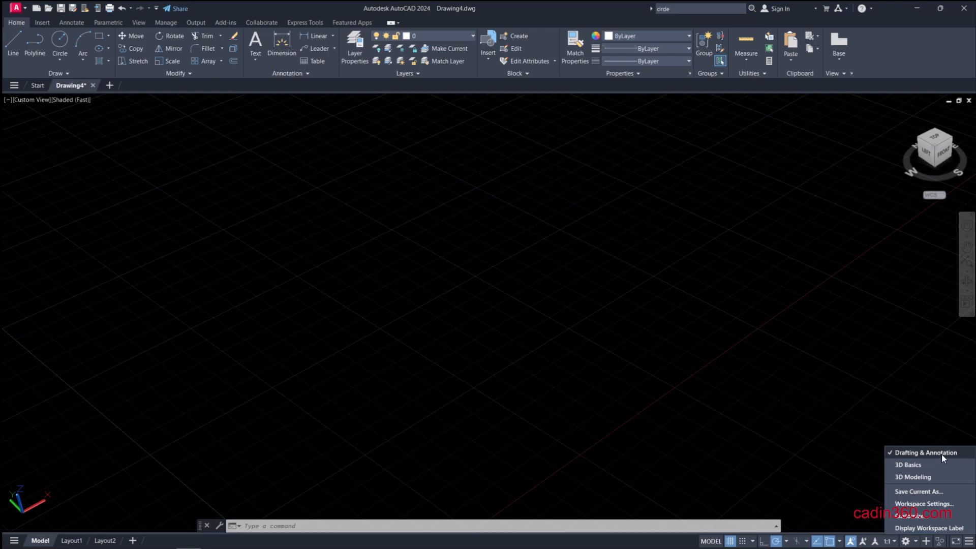
pyautogui.click(923, 479)
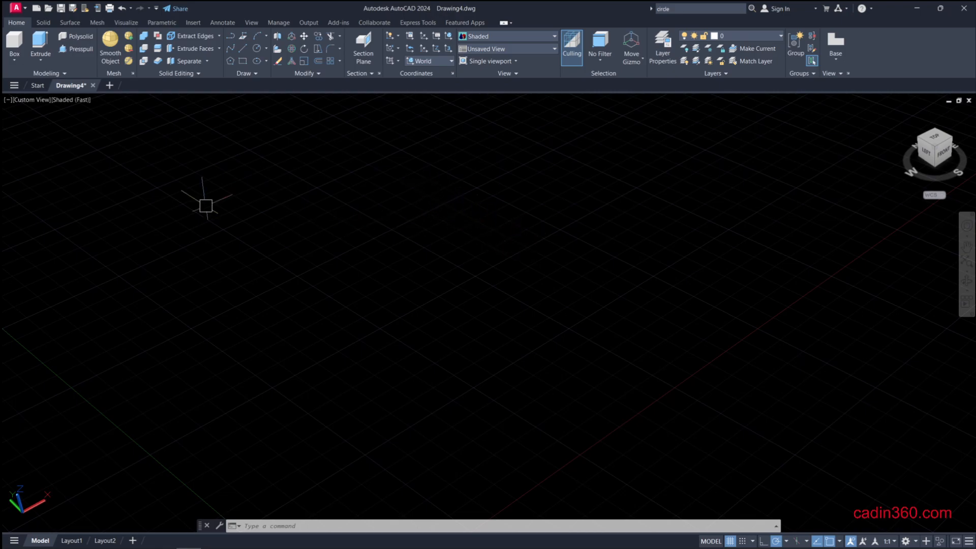
pyautogui.click(19, 60)
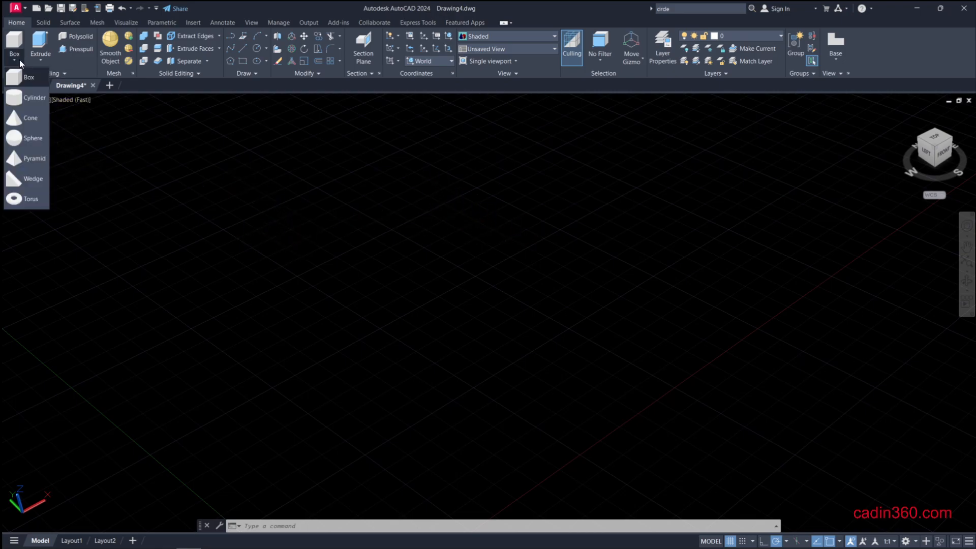
pyautogui.click(18, 81)
pyautogui.click(311, 257)
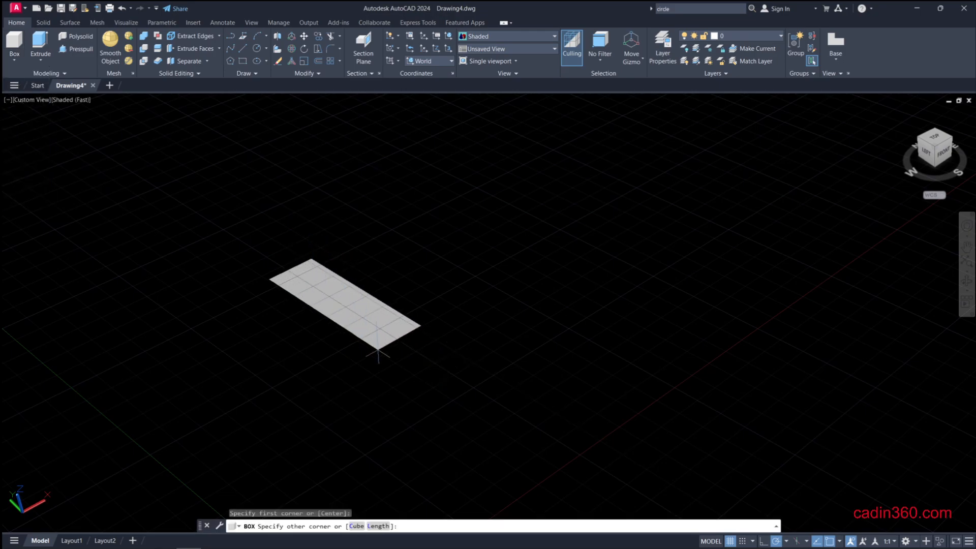
pyautogui.click(636, 315)
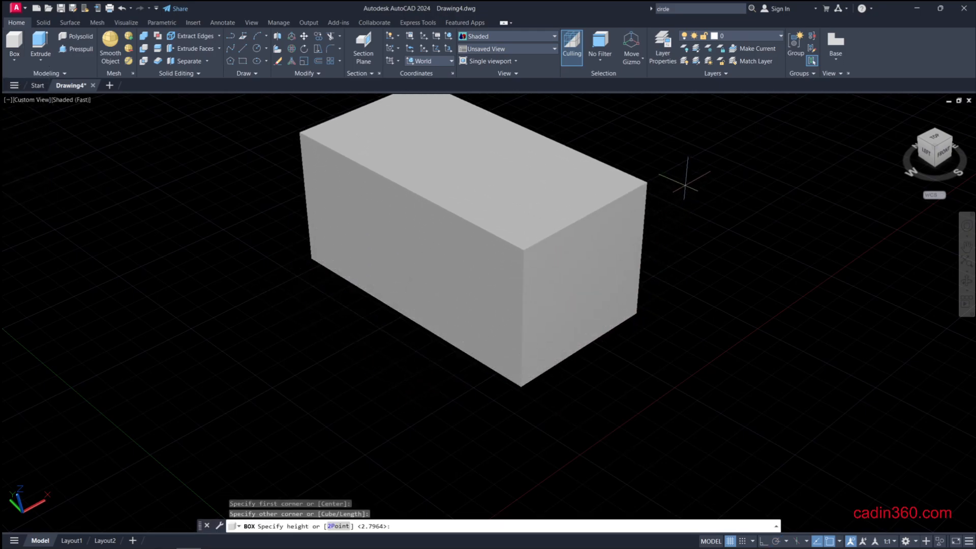
pyautogui.click(681, 209)
pyautogui.scroll(1, 696, 254)
pyautogui.scroll(-1, 487, 320)
# Change the box's color to Green in its properties and close the properties palette.
pyautogui.click(577, 234)
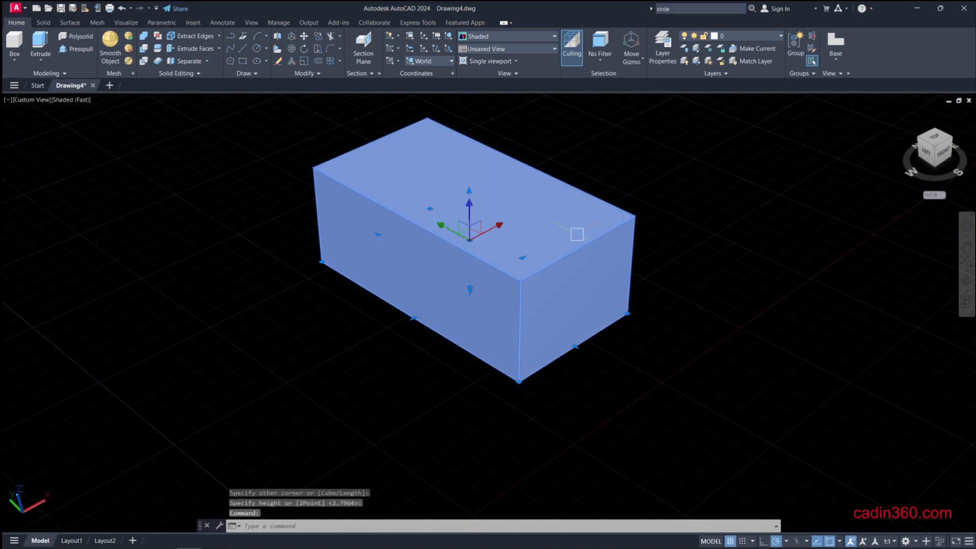
pyautogui.rightClick(577, 234)
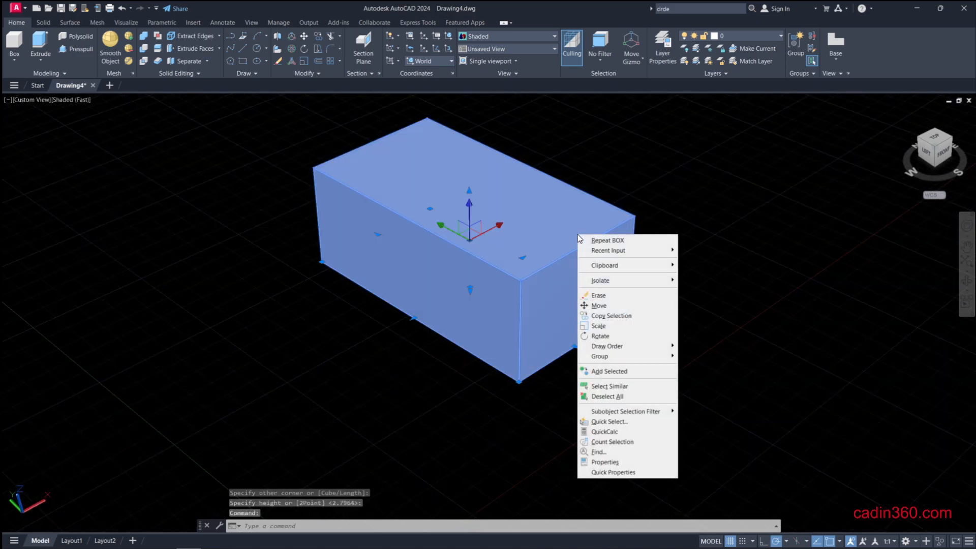
pyautogui.click(615, 462)
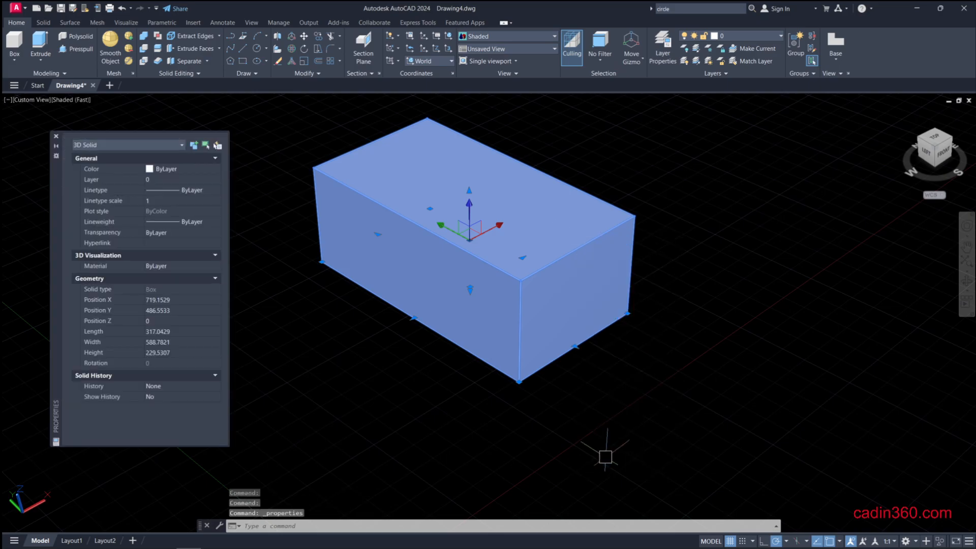
pyautogui.click(173, 170)
pyautogui.click(166, 170)
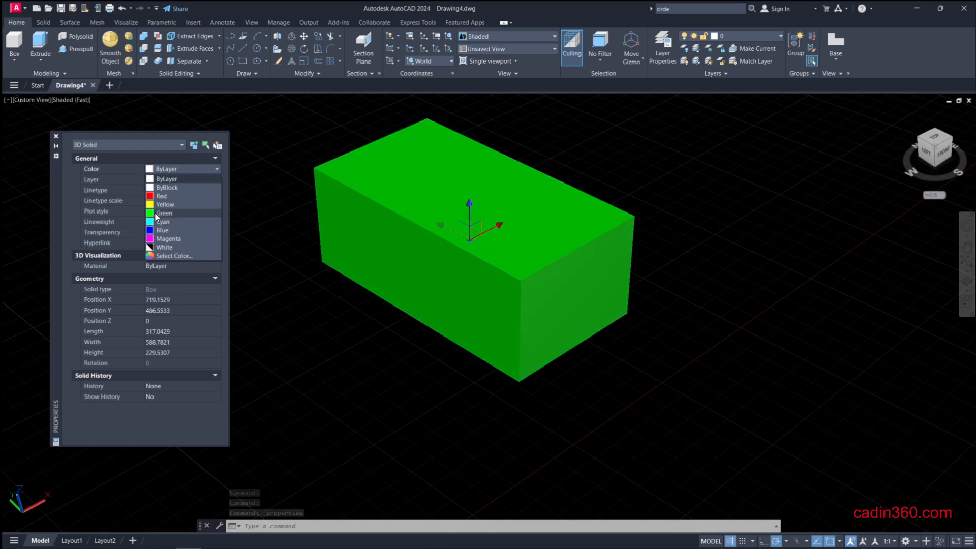
pyautogui.click(156, 213)
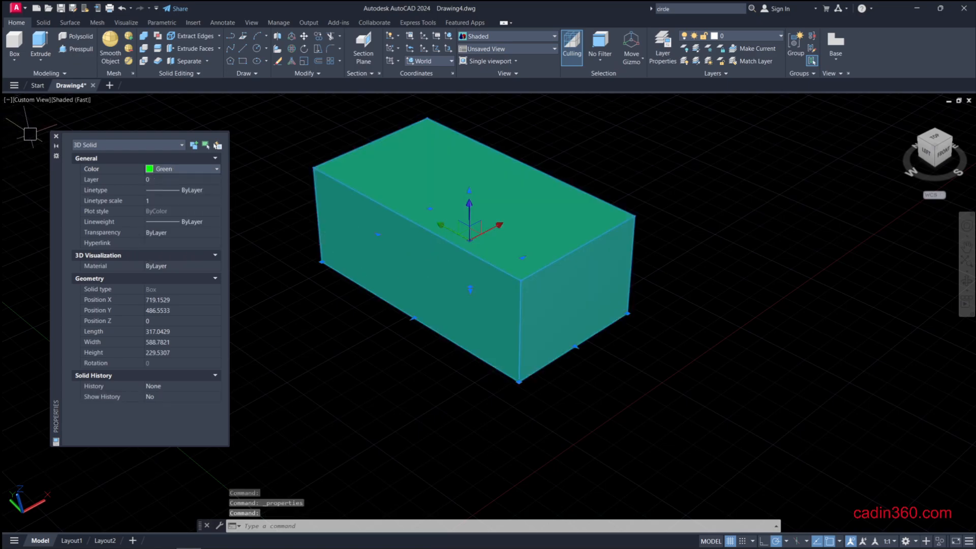
pyautogui.click(56, 138)
# Cycle the viewport's visual style through 2D Wireframe and Shaded with edges, ending on Realistic.
pyautogui.click(66, 100)
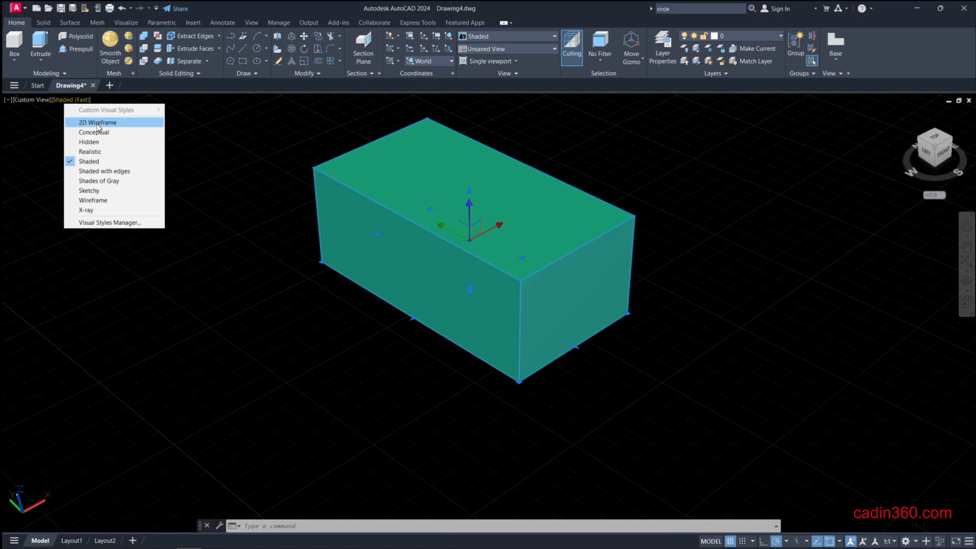
pyautogui.click(99, 124)
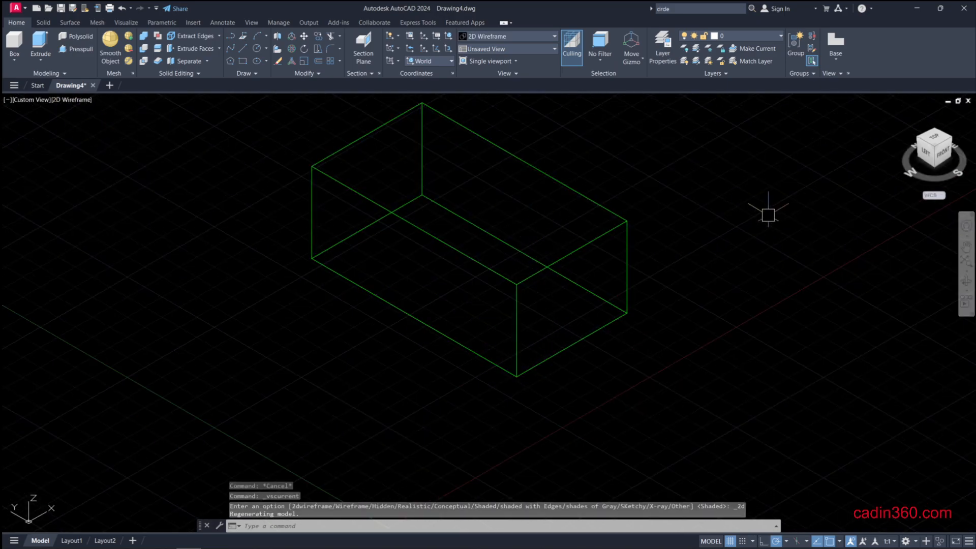
pyautogui.click(69, 101)
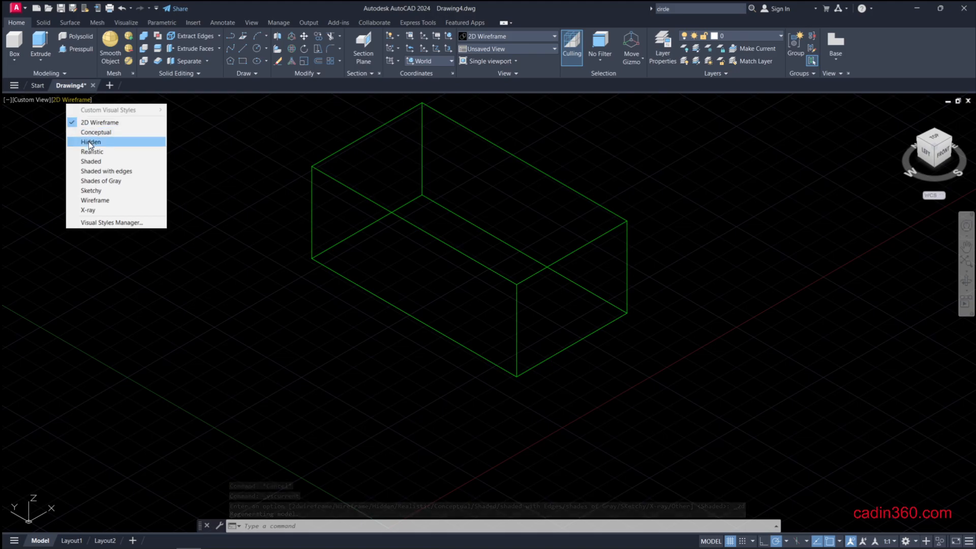
pyautogui.click(93, 170)
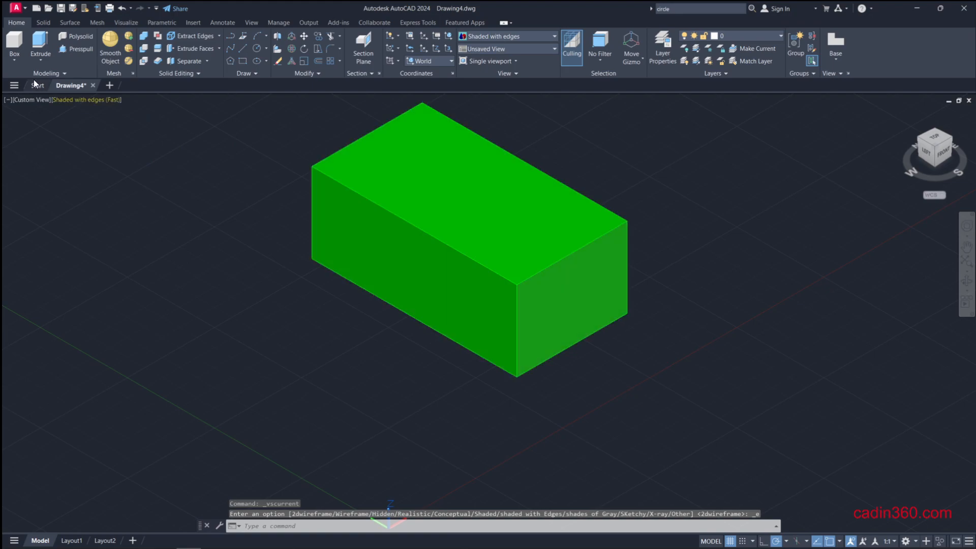
pyautogui.click(70, 100)
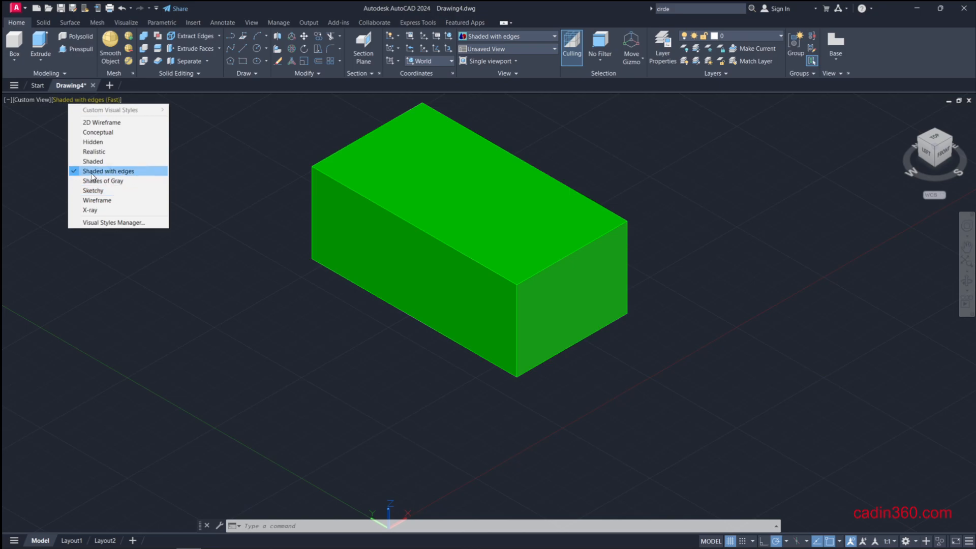
pyautogui.click(94, 152)
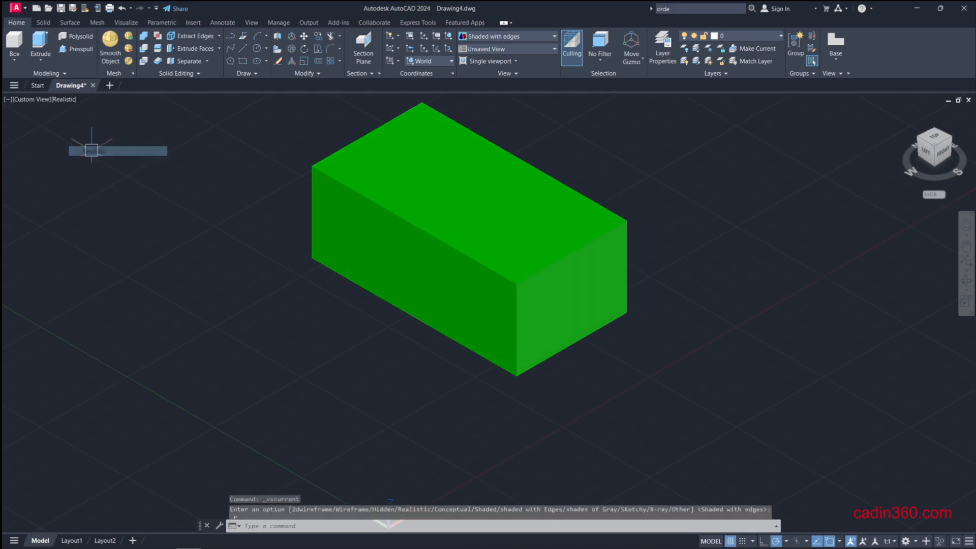
# Orbit freely around the green box with the ViewCube and restore the home view.
pyautogui.scroll(-2, 600, 256)
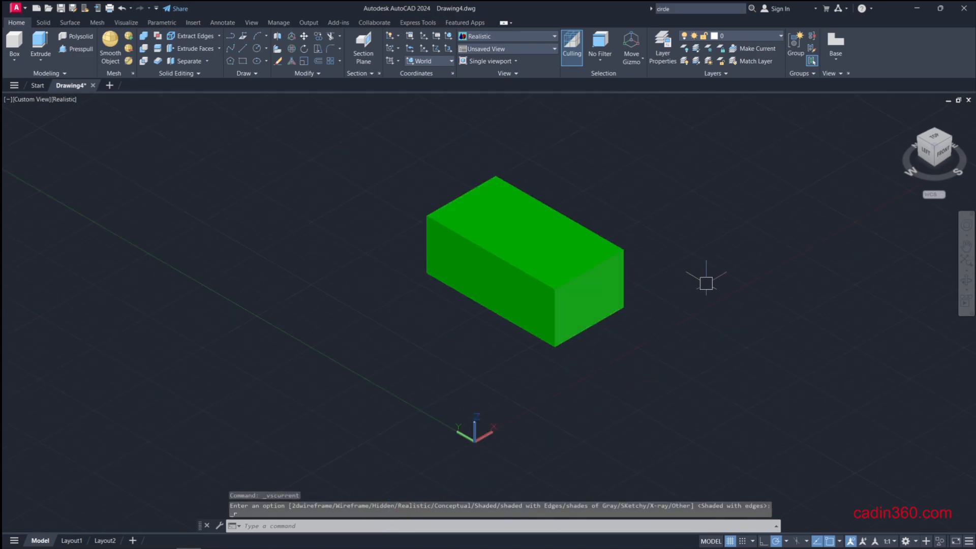
pyautogui.moveTo(704, 279); pyautogui.dragTo(612, 301, button='middle')
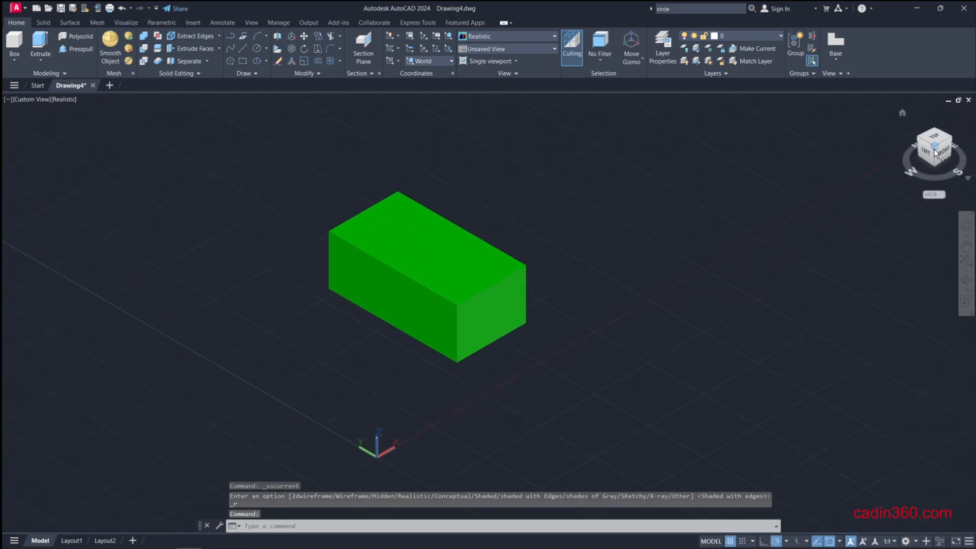
pyautogui.moveTo(934, 148)
pyautogui.mouseDown()
pyautogui.moveTo(946, 144)
pyautogui.moveTo(704, 163)
pyautogui.moveTo(780, 174)
pyautogui.moveTo(887, 176)
pyautogui.moveTo(890, 150)
pyautogui.moveTo(923, 152)
pyautogui.moveTo(853, 146)
pyautogui.moveTo(945, 147)
pyautogui.moveTo(24, 137)
pyautogui.moveTo(958, 145)
pyautogui.moveTo(580, 148)
pyautogui.moveTo(639, 133)
pyautogui.moveTo(910, 155)
pyautogui.moveTo(961, 174)
pyautogui.moveTo(17, 174)
pyautogui.moveTo(49, 174)
pyautogui.mouseUp()
pyautogui.moveTo(952, 182)
pyautogui.mouseDown()
pyautogui.moveTo(819, 181)
pyautogui.moveTo(906, 192)
pyautogui.moveTo(925, 174)
pyautogui.moveTo(942, 175)
pyautogui.mouseUp()
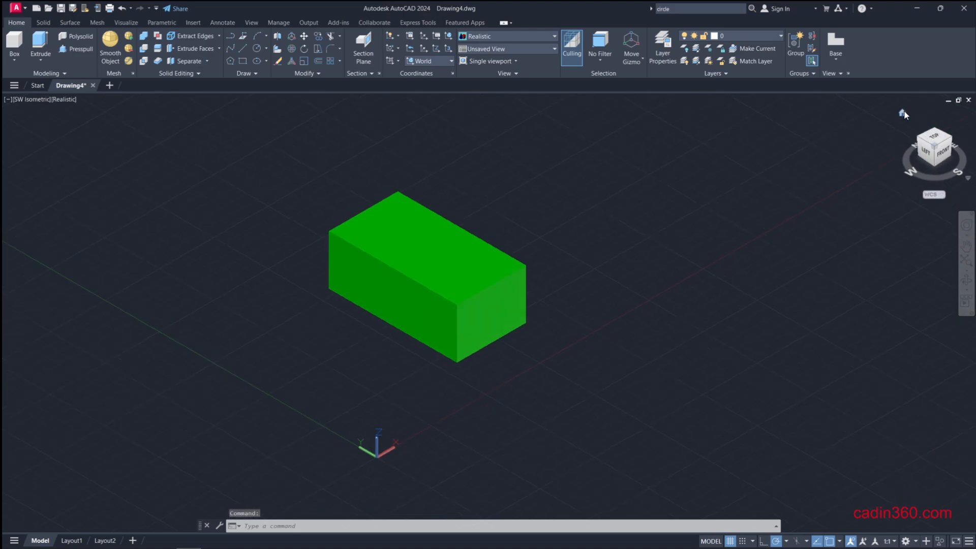
pyautogui.click(902, 114)
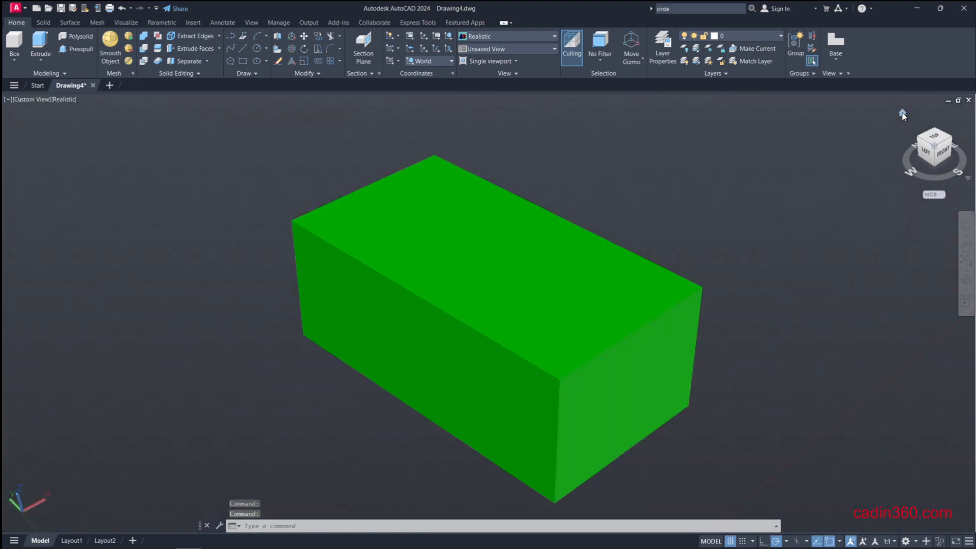
# View the box from the top rotated a quarter turn clockwise, and return to the home view.
pyautogui.click(936, 140)
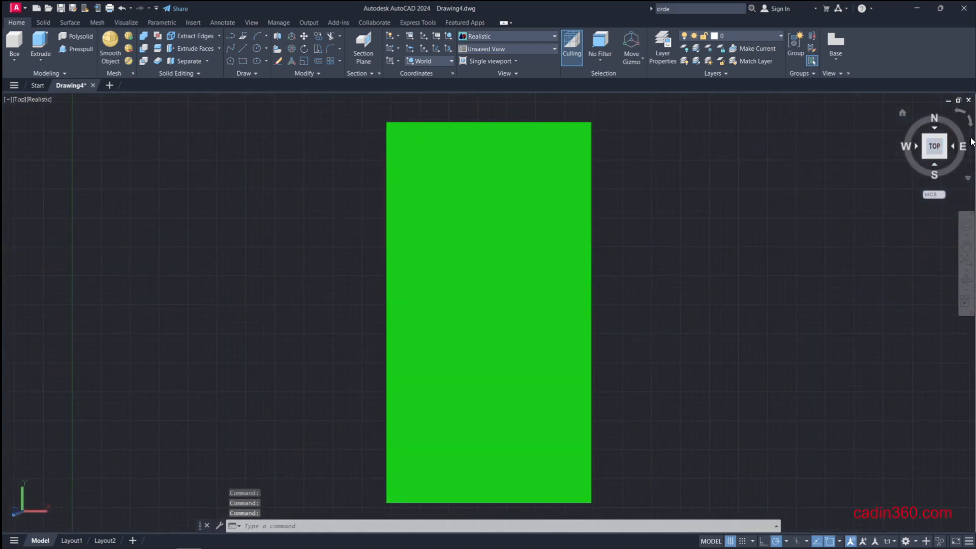
pyautogui.click(971, 124)
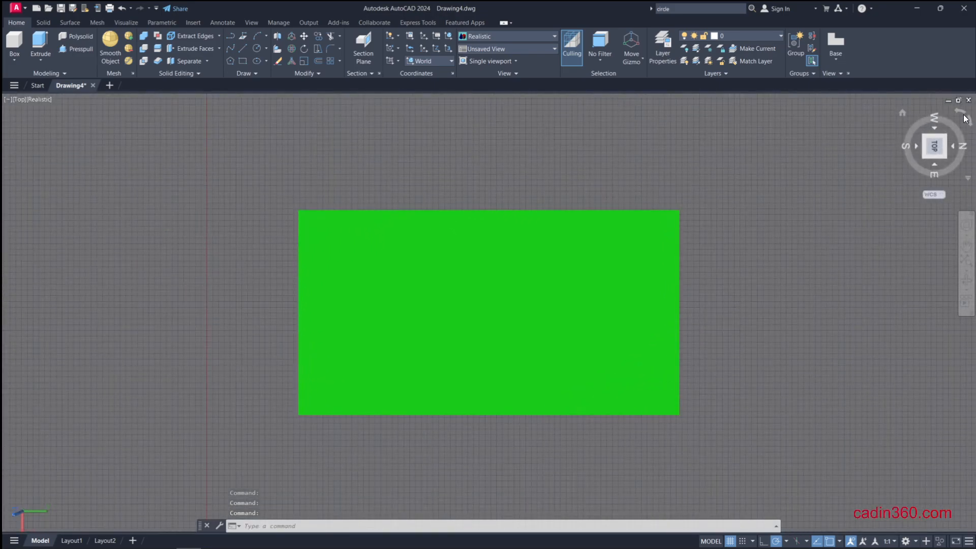
pyautogui.click(903, 112)
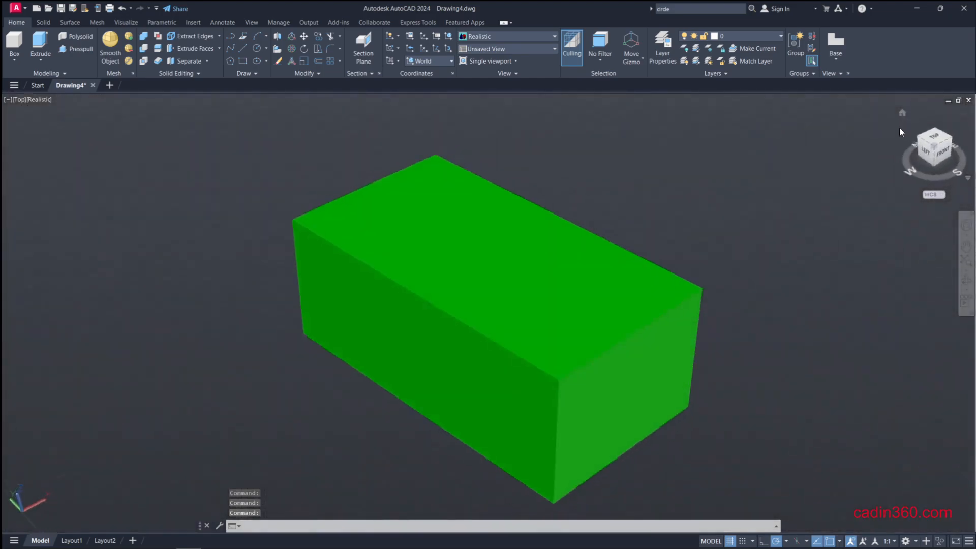
# Look at the box from the front, left and right with the ViewCube, and return to the home view.
pyautogui.click(943, 151)
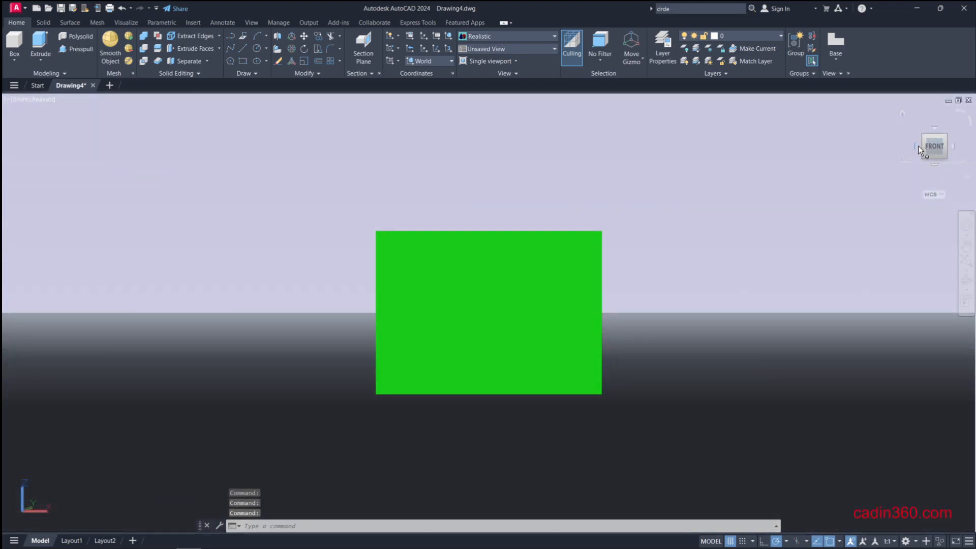
pyautogui.click(915, 146)
pyautogui.click(914, 146)
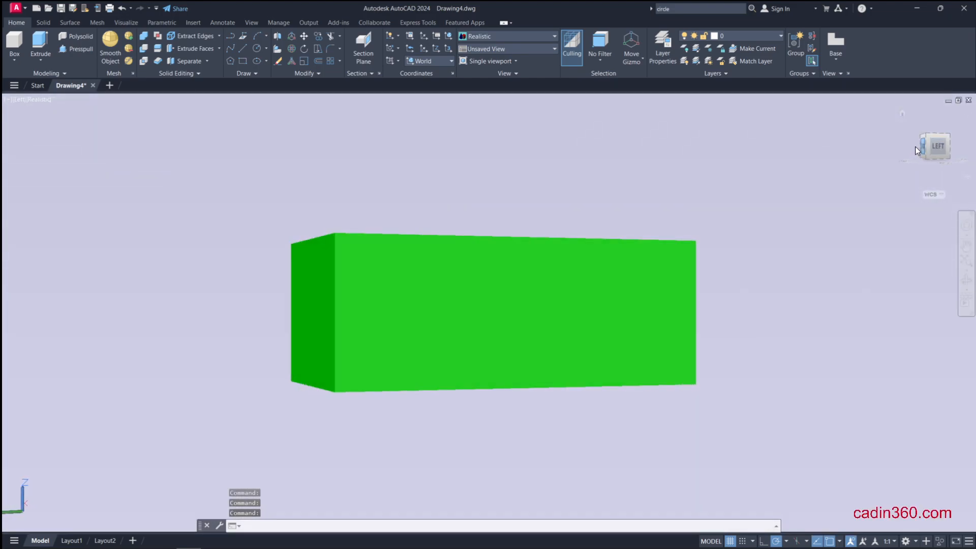
pyautogui.click(915, 146)
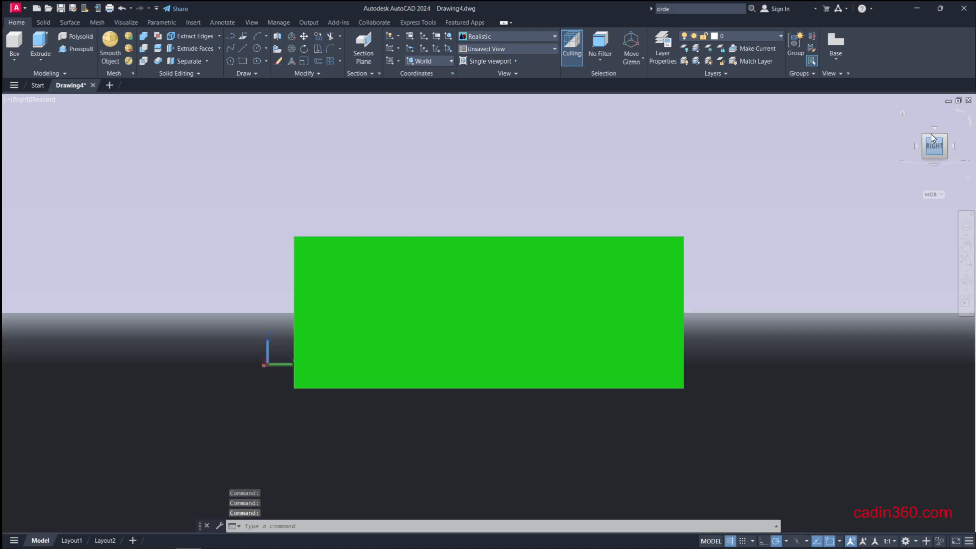
pyautogui.click(901, 113)
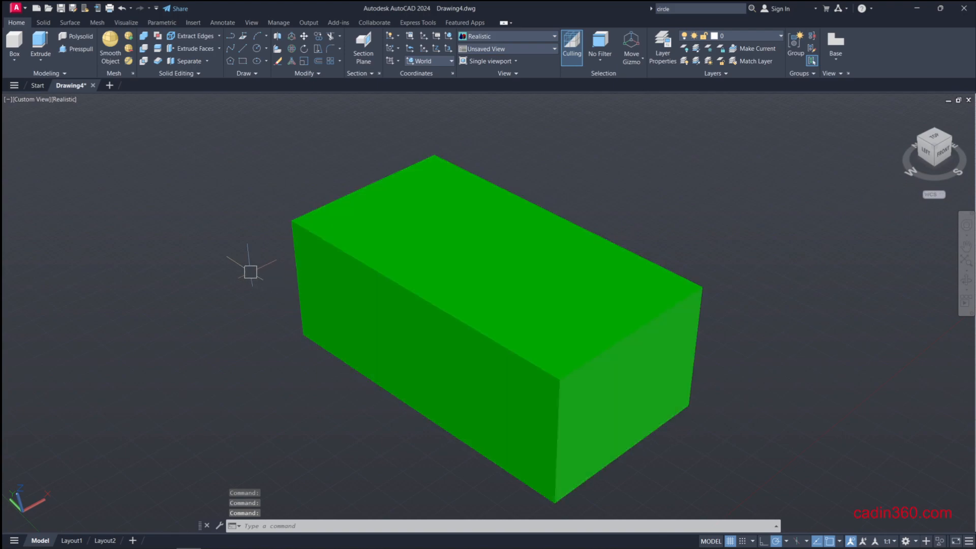
# Shift the view of the box with the Pan tool and zoom to the drawing's extents.
pyautogui.scroll(-3, 603, 327)
pyautogui.scroll(2, 529, 329)
pyautogui.scroll(-1, 198, 319)
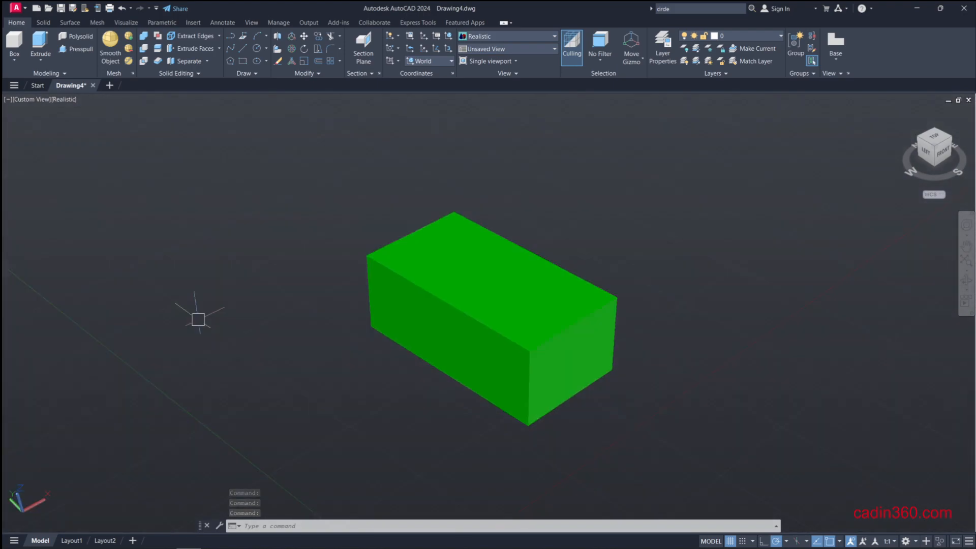
pyautogui.moveTo(756, 375); pyautogui.dragTo(671, 355, button='middle')
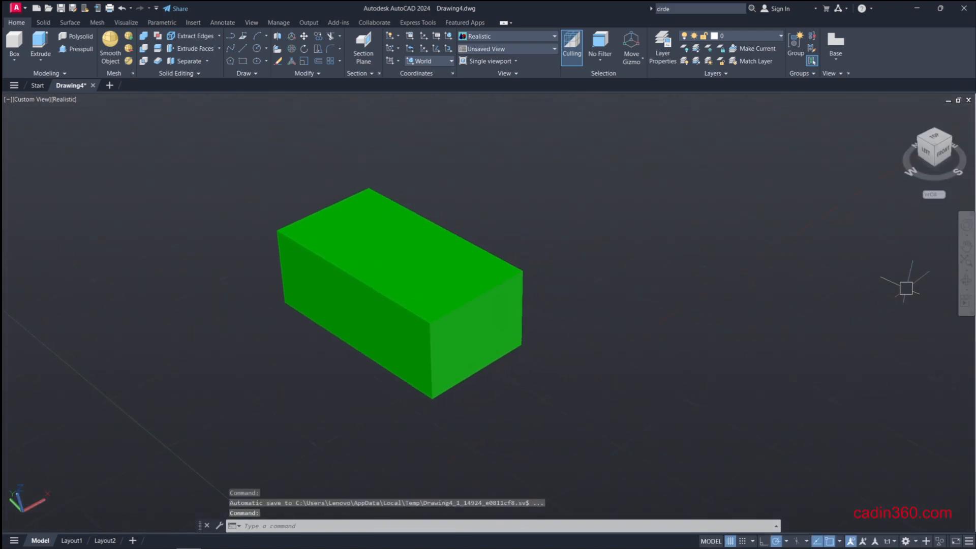
pyautogui.click(967, 248)
pyautogui.moveTo(565, 269); pyautogui.dragTo(732, 252)
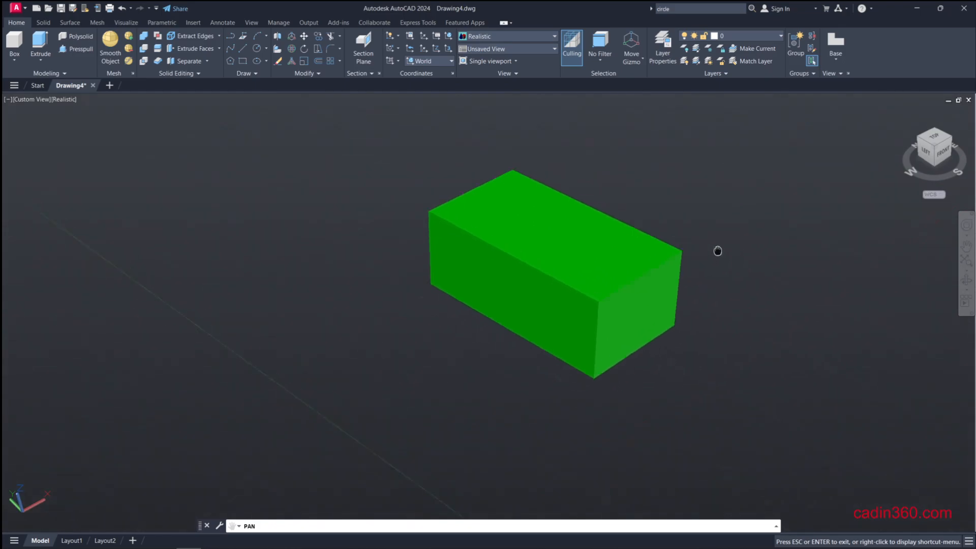
pyautogui.click(966, 260)
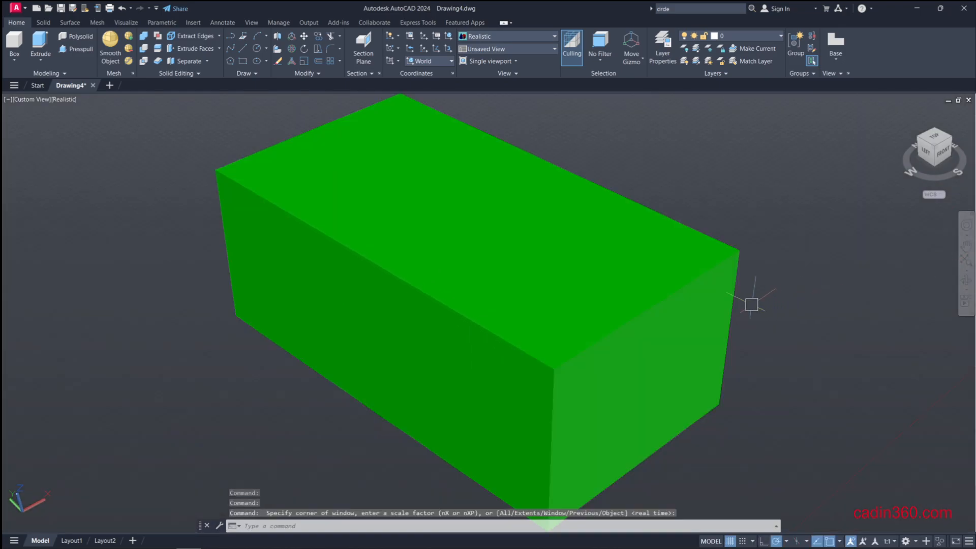
# Rotate the view around the box with the Orbit tool and exit the command.
pyautogui.click(966, 280)
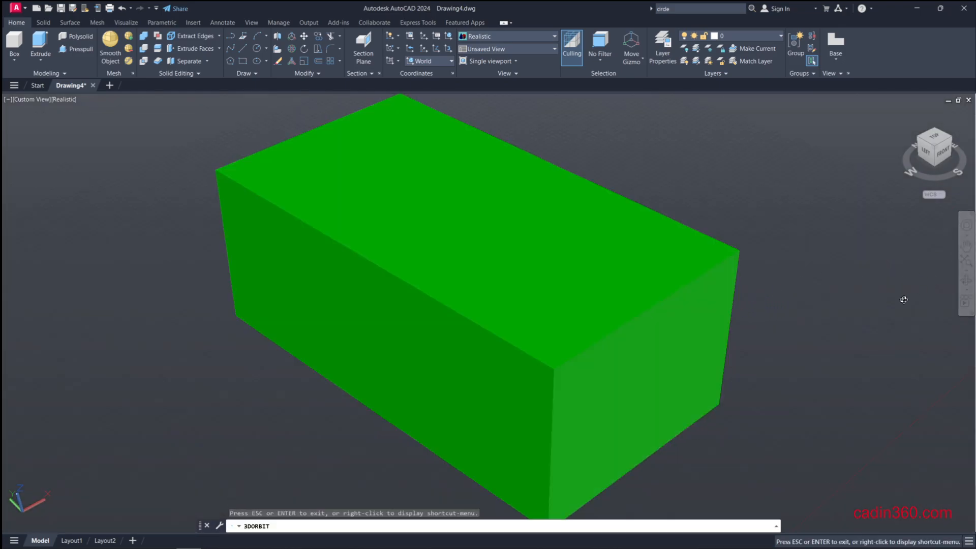
pyautogui.moveTo(778, 298); pyautogui.dragTo(625, 334)
pyautogui.moveTo(331, 289); pyautogui.dragTo(430, 301)
pyautogui.moveTo(303, 307); pyautogui.dragTo(559, 324)
pyautogui.moveTo(380, 285); pyautogui.dragTo(414, 278)
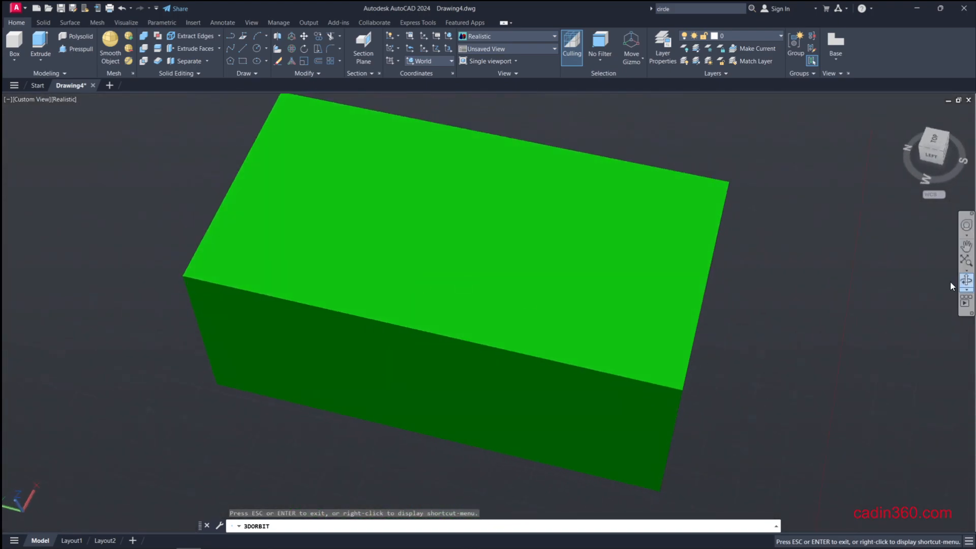
pyautogui.rightClick(797, 250)
pyautogui.click(814, 257)
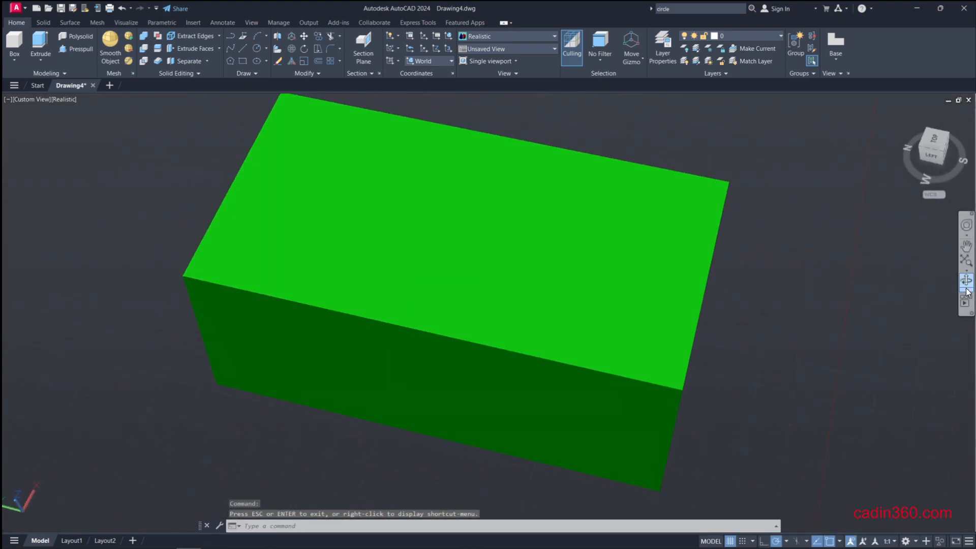
pyautogui.click(967, 290)
pyautogui.rightClick(739, 229)
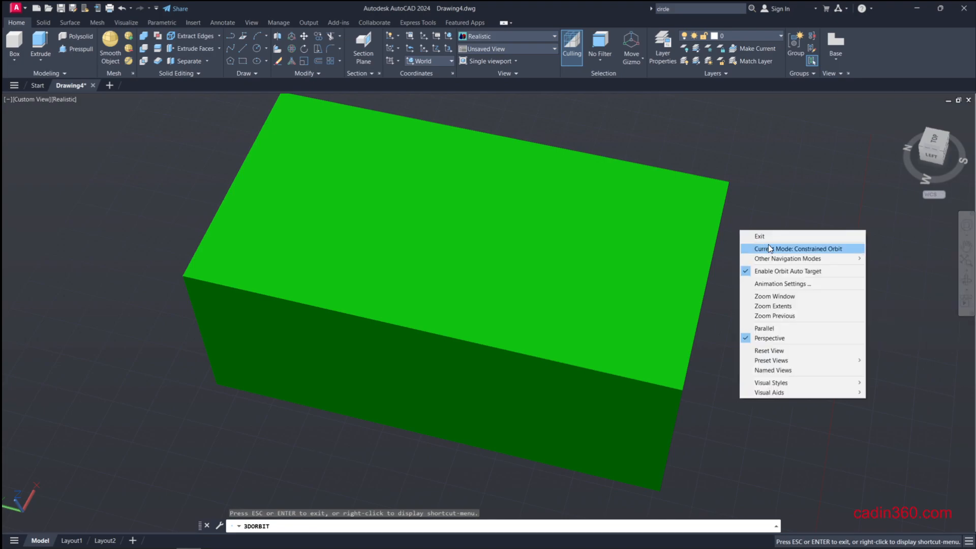
pyautogui.click(765, 236)
# Set the view spinning around the box with Continuous Orbit, exit the command and restore the home view.
pyautogui.click(967, 290)
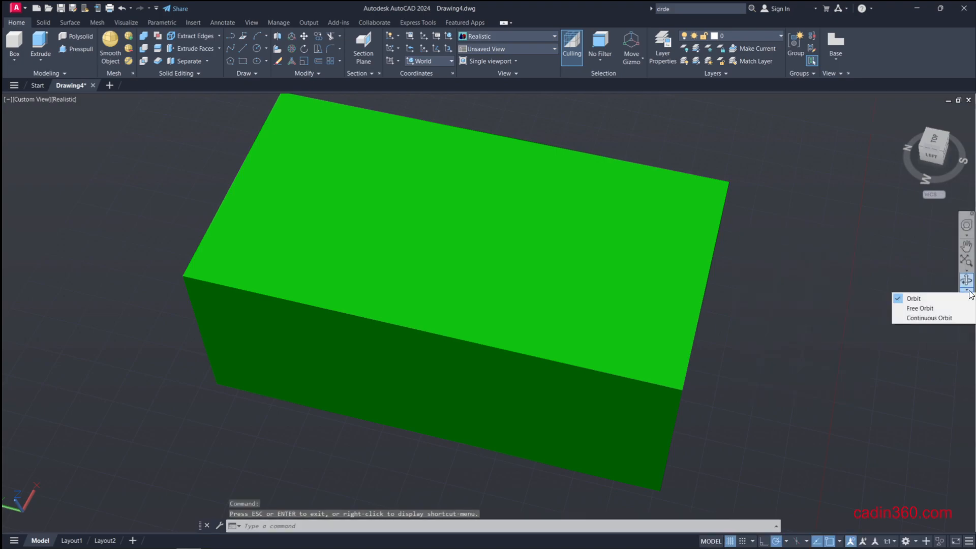
pyautogui.click(911, 318)
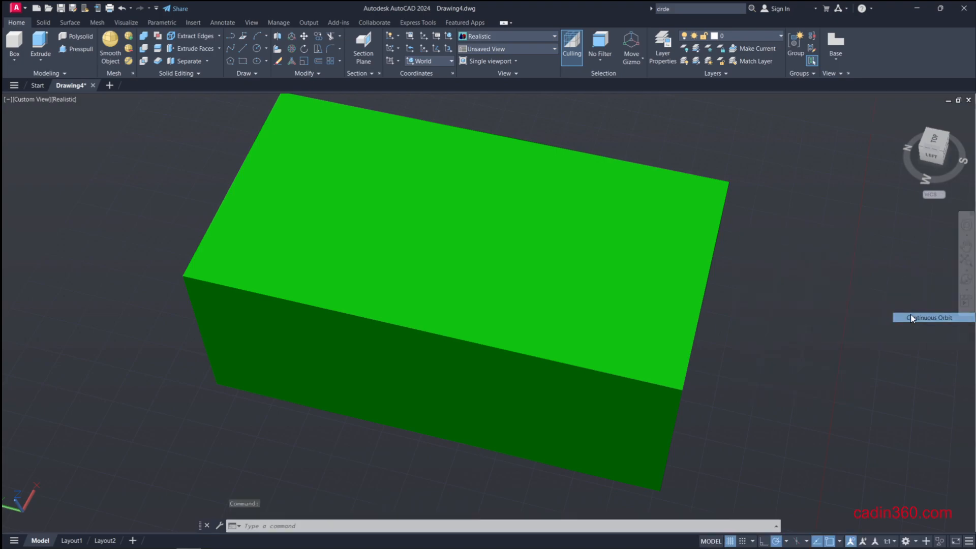
pyautogui.moveTo(461, 261); pyautogui.dragTo(622, 335)
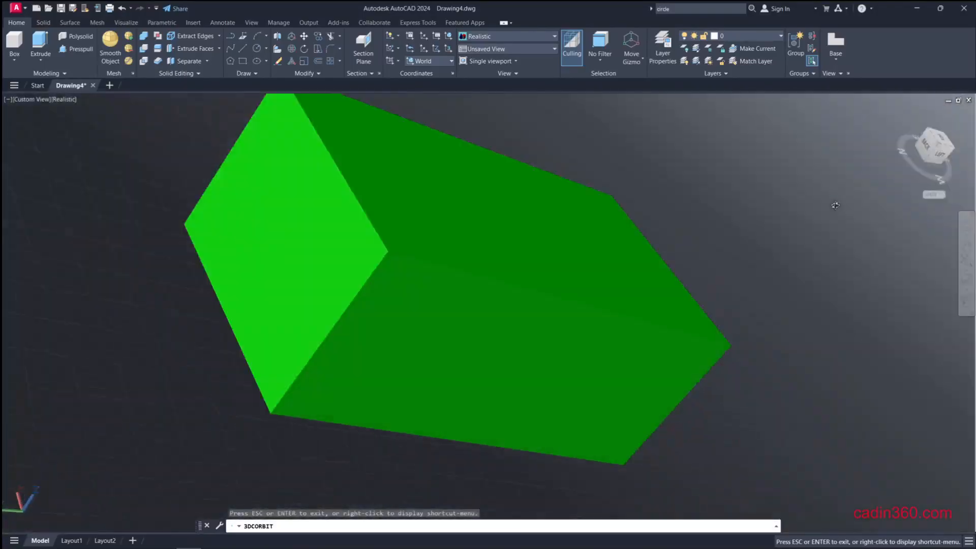
pyautogui.rightClick(835, 205)
pyautogui.click(864, 212)
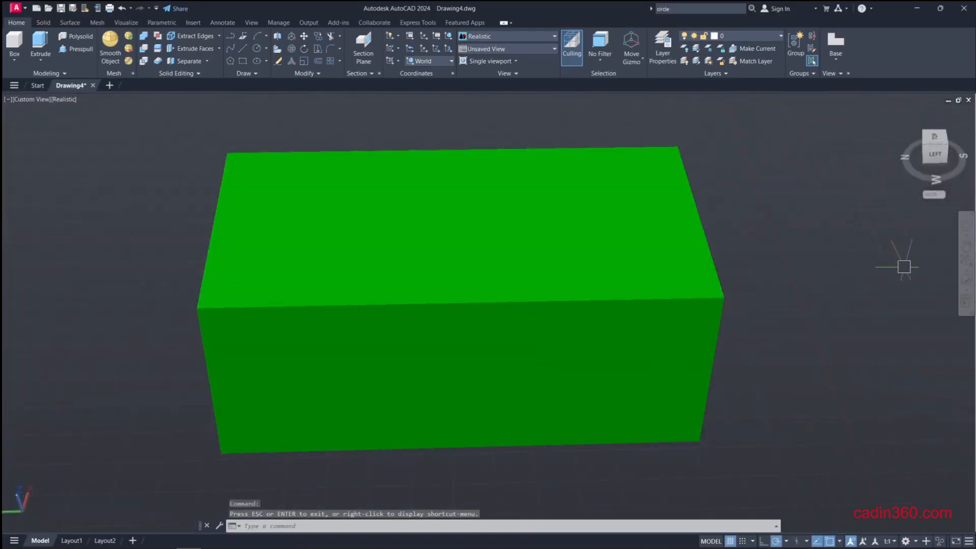
pyautogui.click(902, 113)
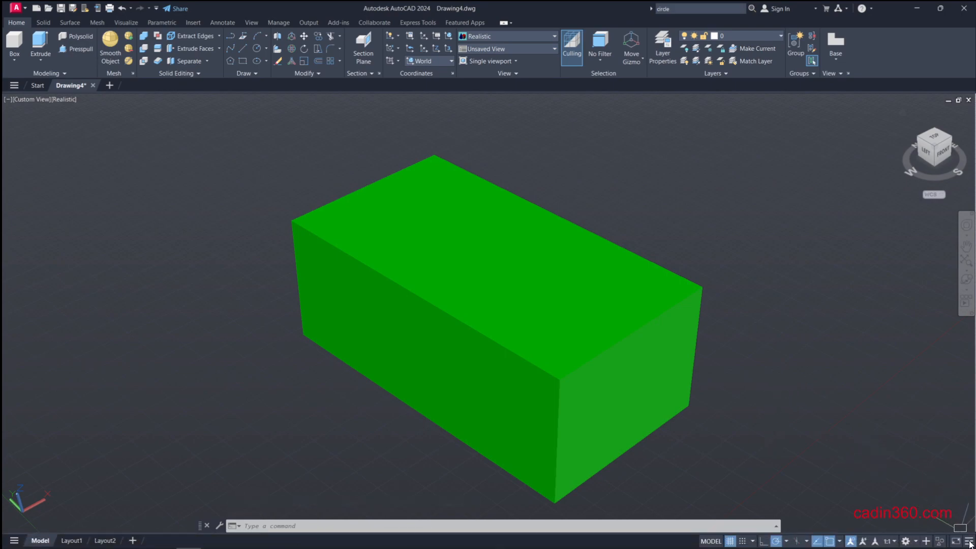
# Add the Dynamic Input toggle to the status bar through its customization list.
pyautogui.click(968, 543)
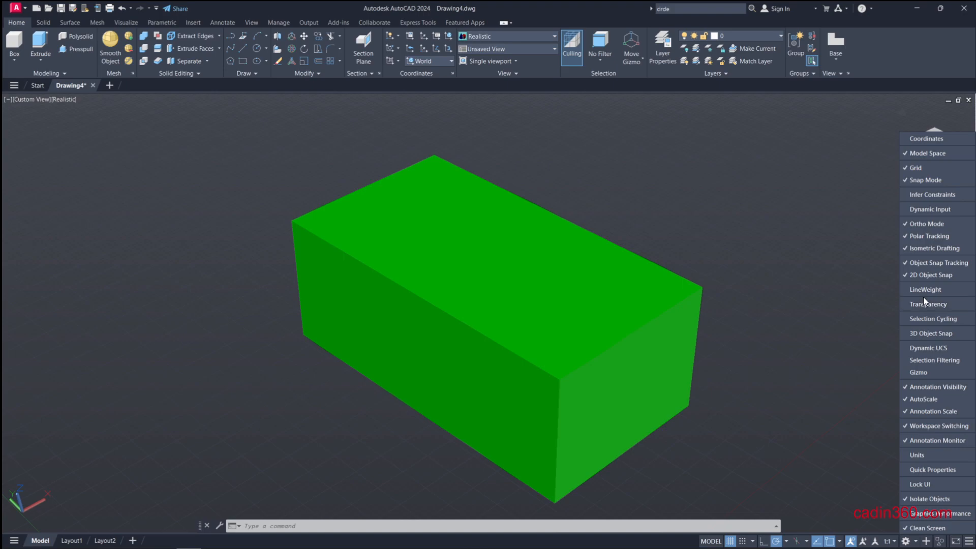
pyautogui.click(925, 210)
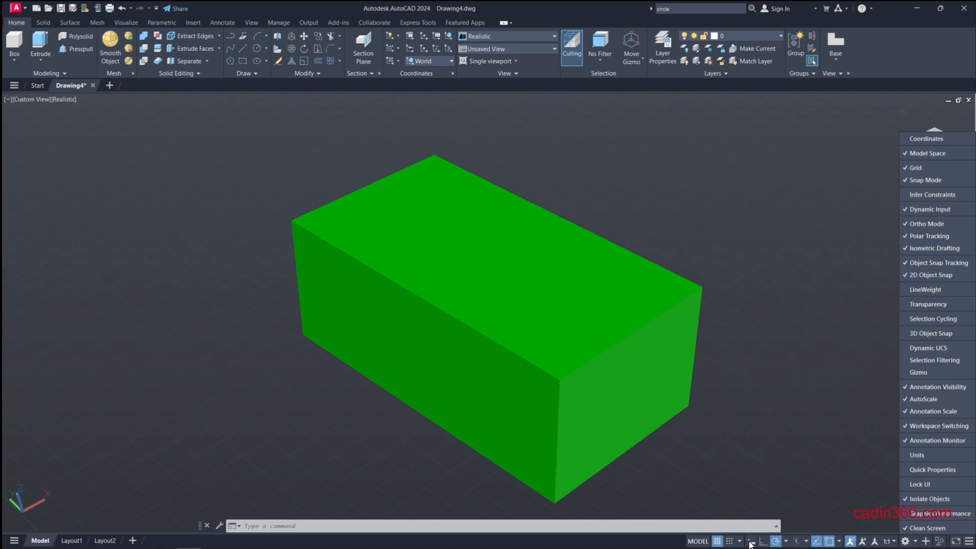
pyautogui.click(796, 473)
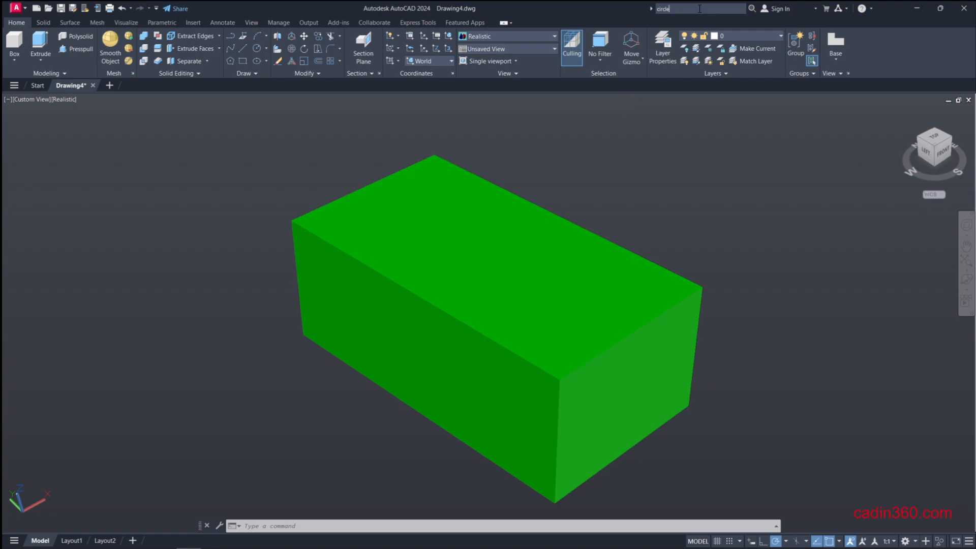
# Search the help for "box" and browse the listed articles.
pyautogui.press('BackSpace')
pyautogui.press('BackSpace')
pyautogui.press('BackSpace')
pyautogui.press('BackSpace')
pyautogui.press('BackSpace')
pyautogui.write('box')
pyautogui.press('Return')
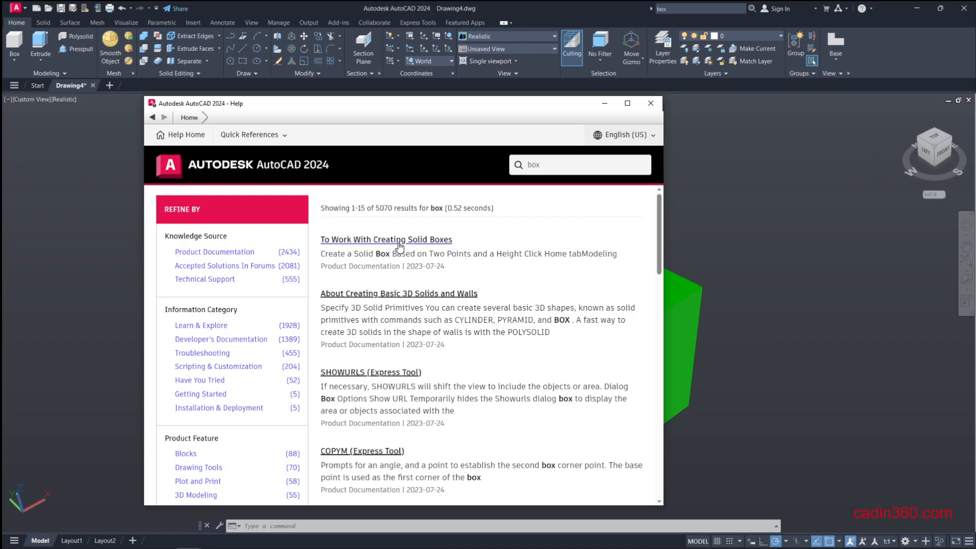
pyautogui.scroll(-3, 399, 245)
pyautogui.scroll(-1, 400, 246)
pyautogui.scroll(-4, 400, 246)
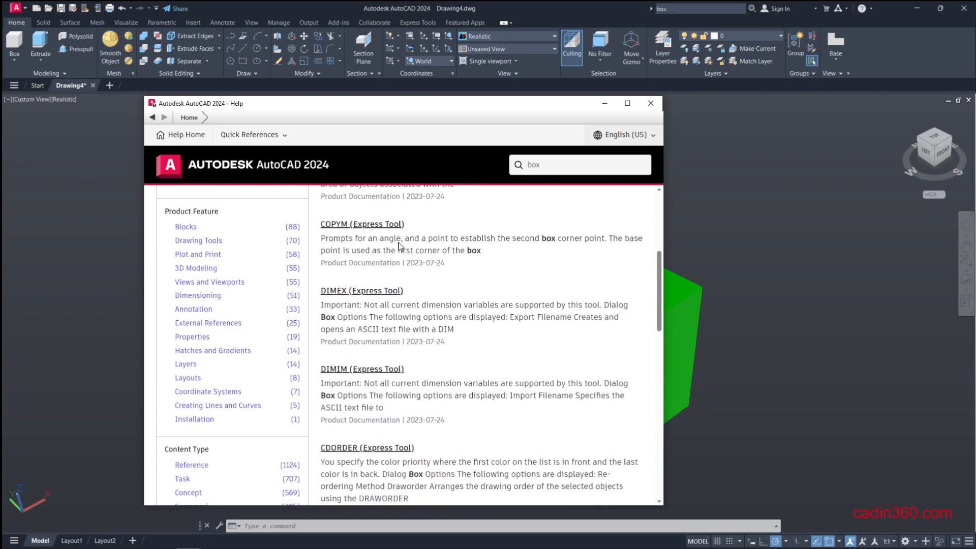
pyautogui.scroll(4, 405, 264)
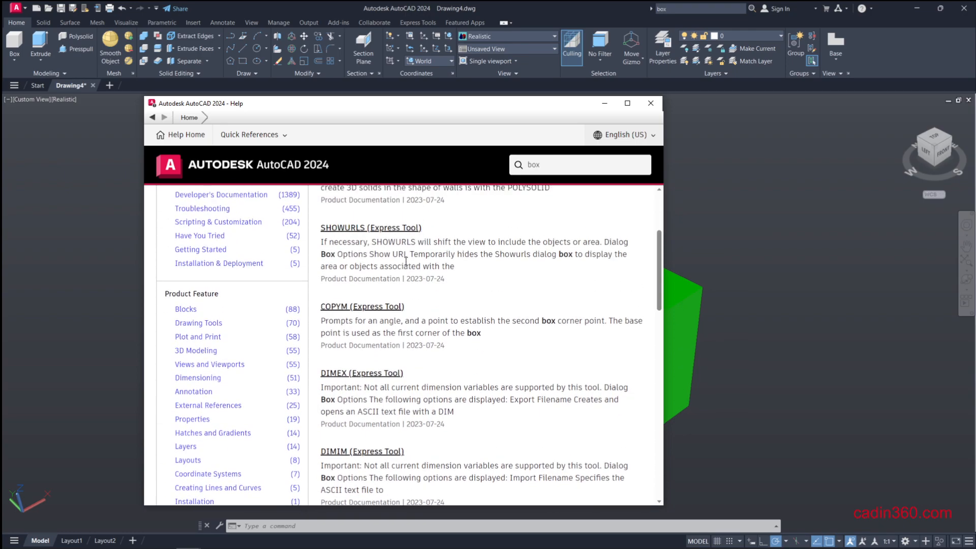
pyautogui.scroll(4, 410, 321)
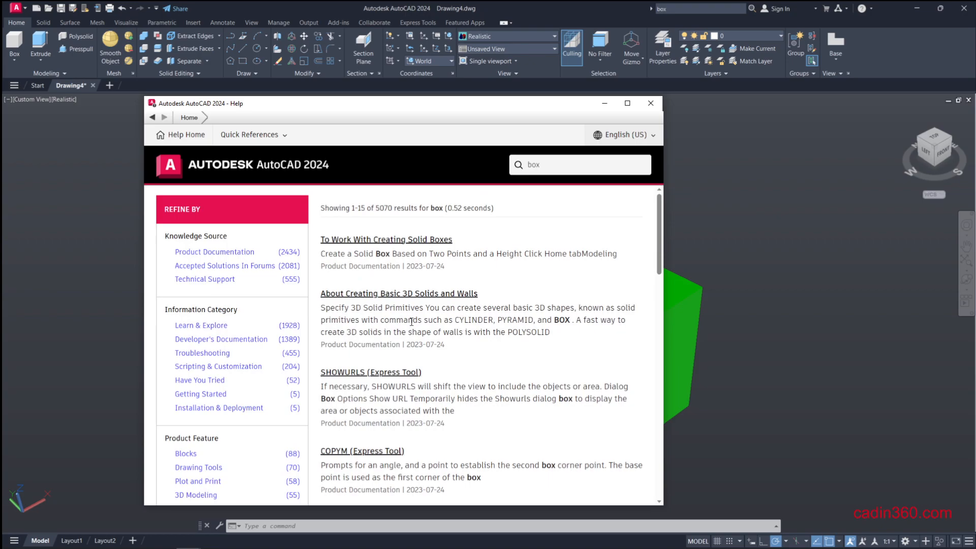
# Search the help for "circle" and open the CIRCLE (Command) article.
pyautogui.click(679, 9)
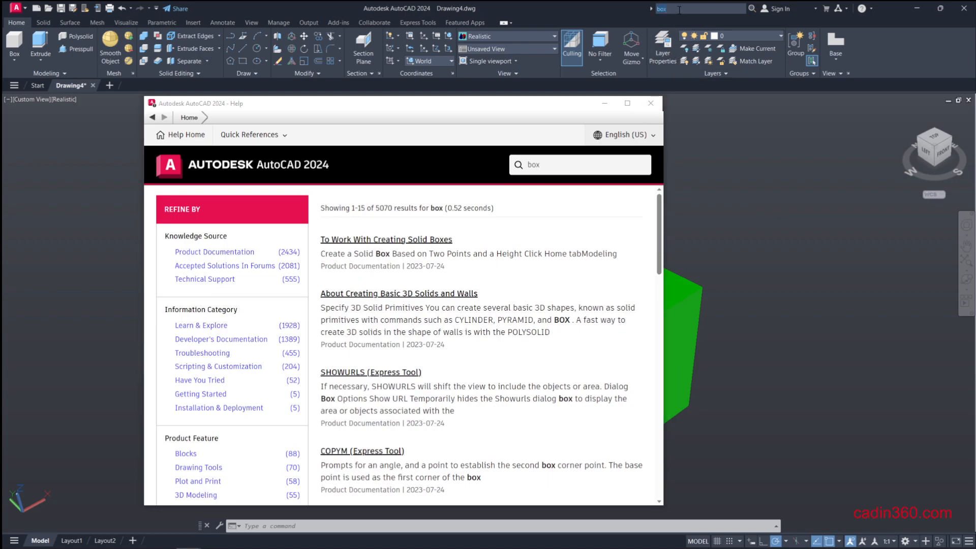
pyautogui.write('circle')
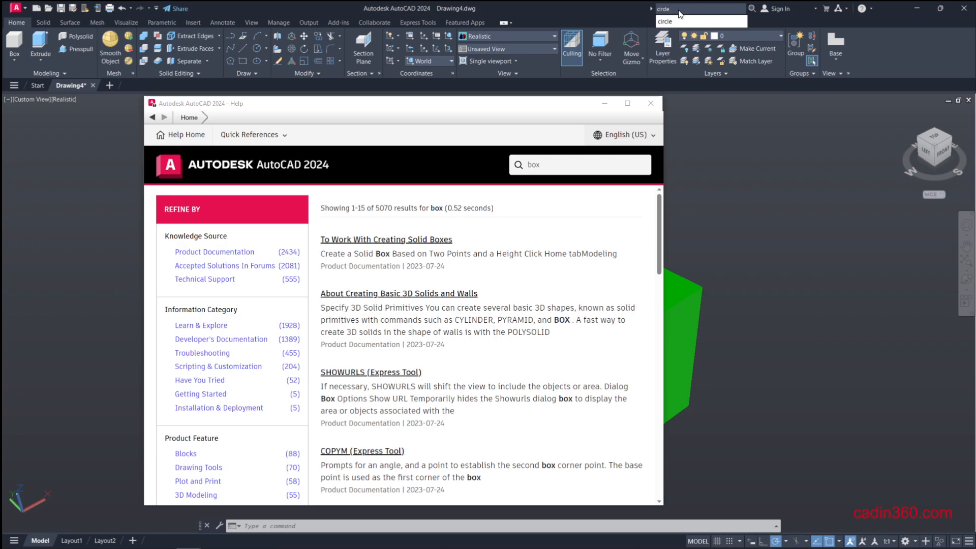
pyautogui.press('Return')
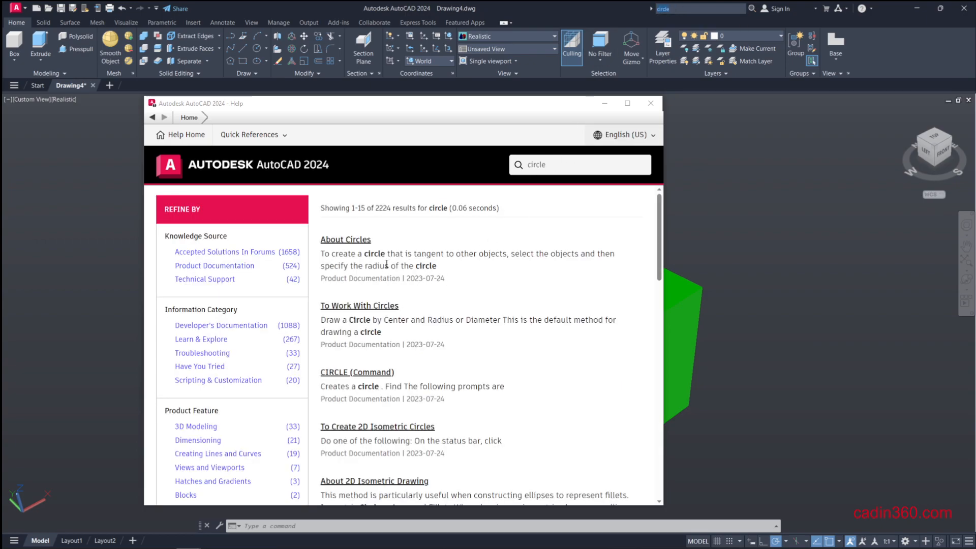
pyautogui.click(356, 374)
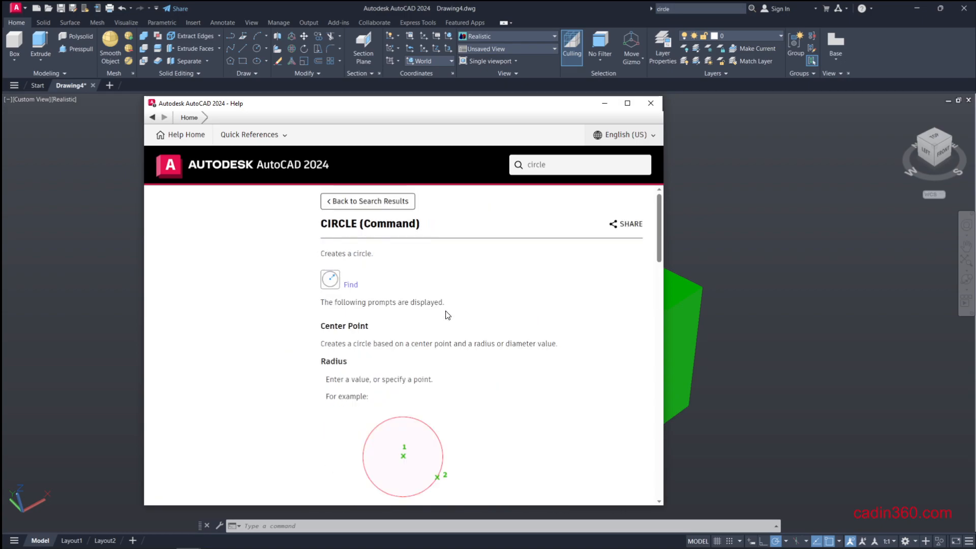
# Read through the CIRCLE (Command) help article down to its related concepts, tasks and reference links.
pyautogui.scroll(-5, 448, 314)
pyautogui.scroll(-15, 449, 313)
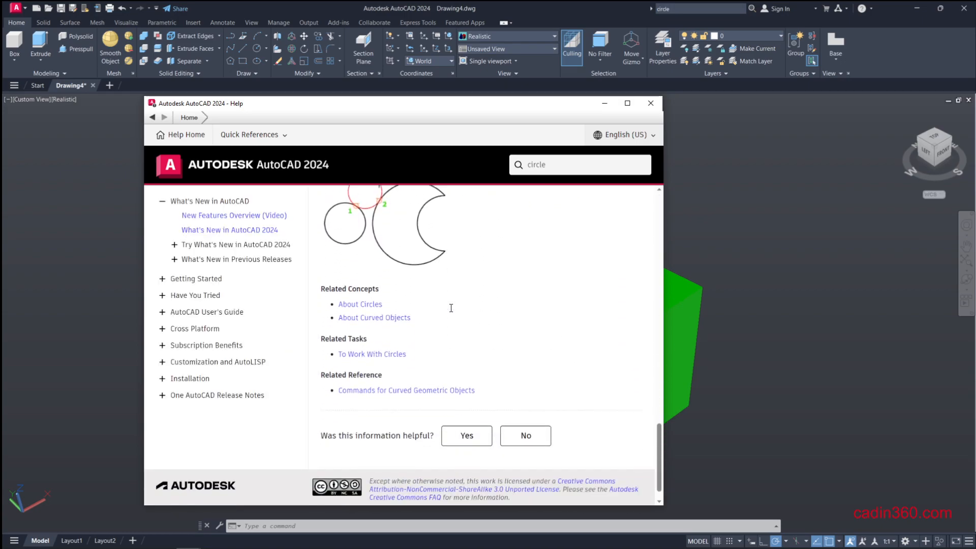
pyautogui.scroll(3, 451, 308)
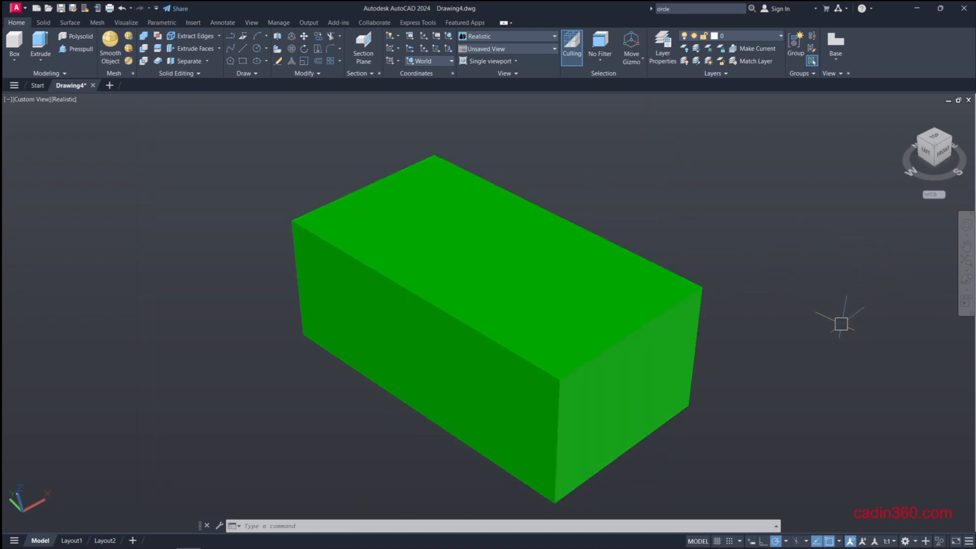
# Pan the view around the green box and restore the home view.
pyautogui.moveTo(854, 326); pyautogui.dragTo(770, 318, button='middle')
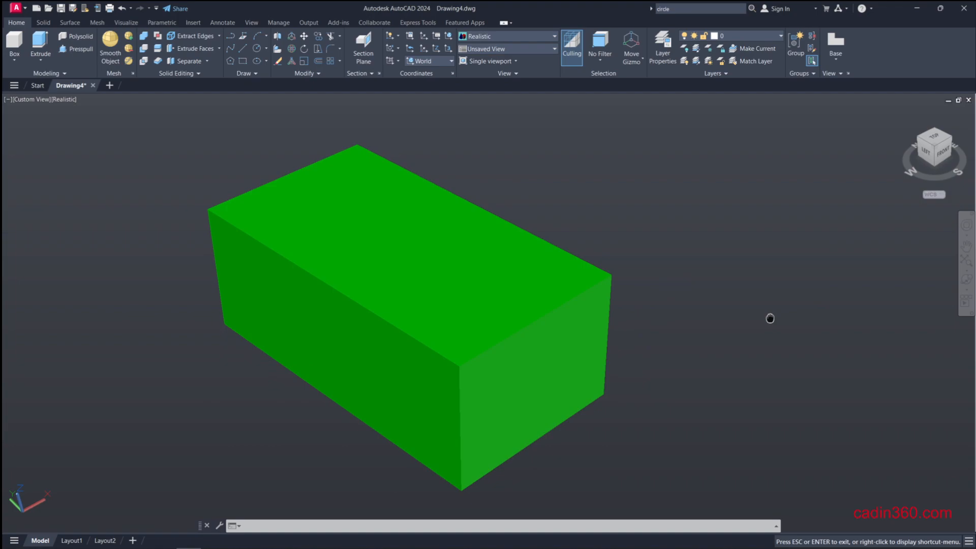
pyautogui.moveTo(724, 263); pyautogui.dragTo(760, 258, button='middle')
pyautogui.moveTo(940, 146)
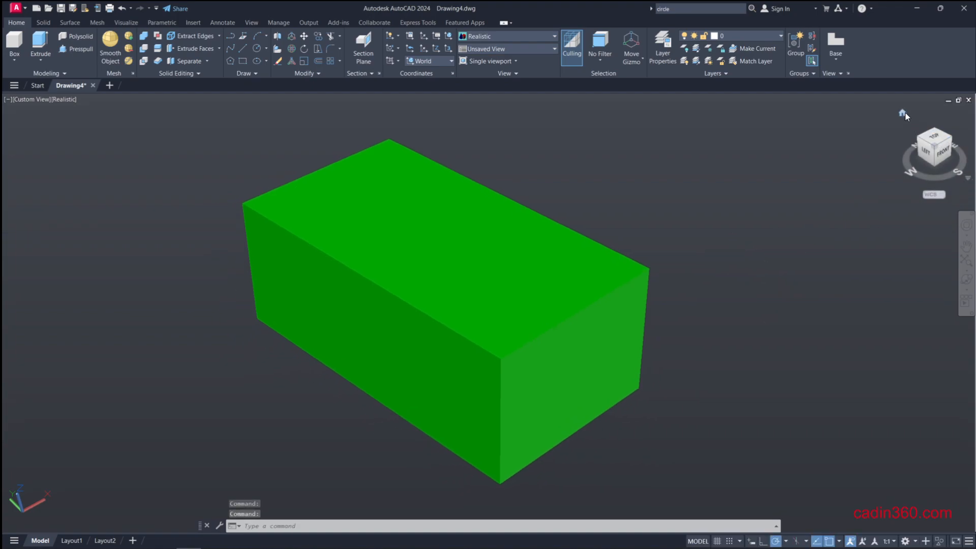
pyautogui.click(903, 113)
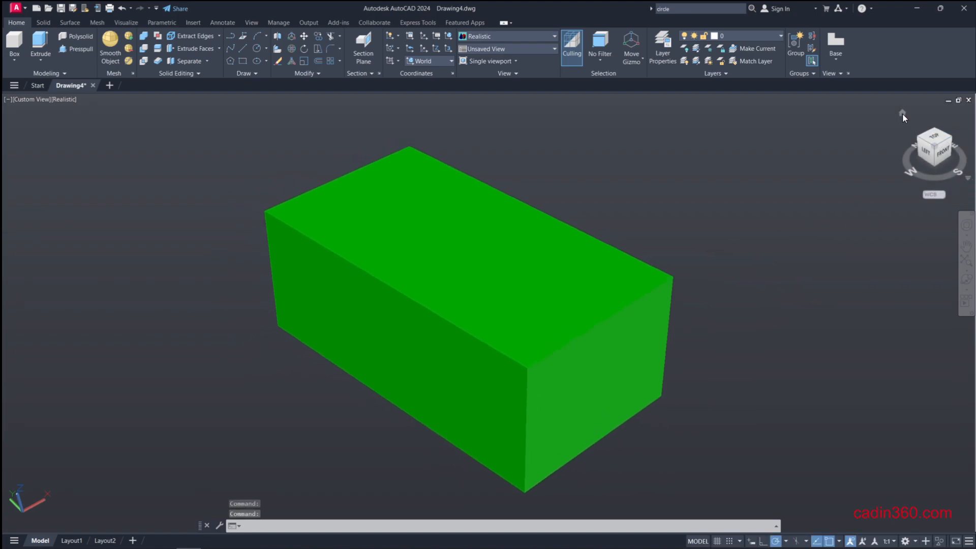
# Switch the workspace to Drafting & Annotation and set the view to Top.
pyautogui.click(915, 541)
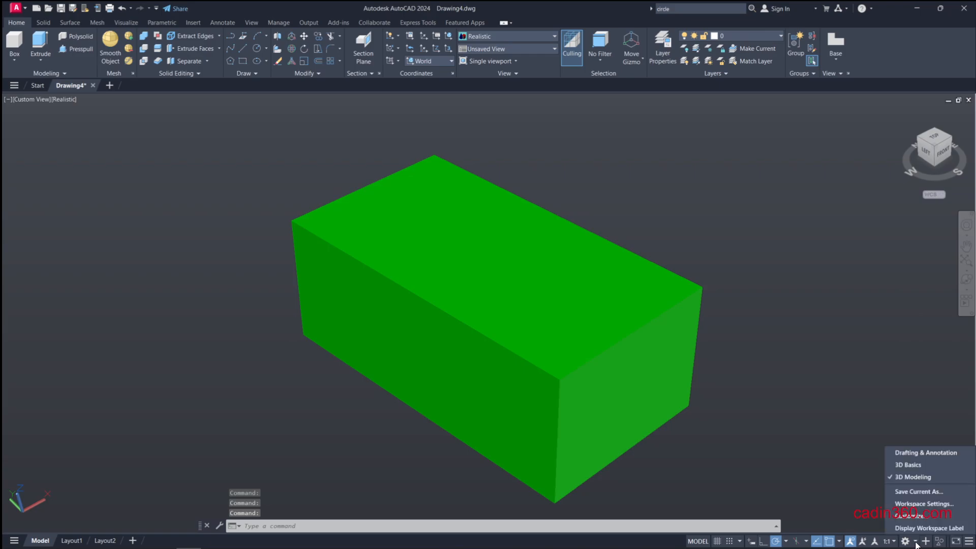
pyautogui.click(907, 453)
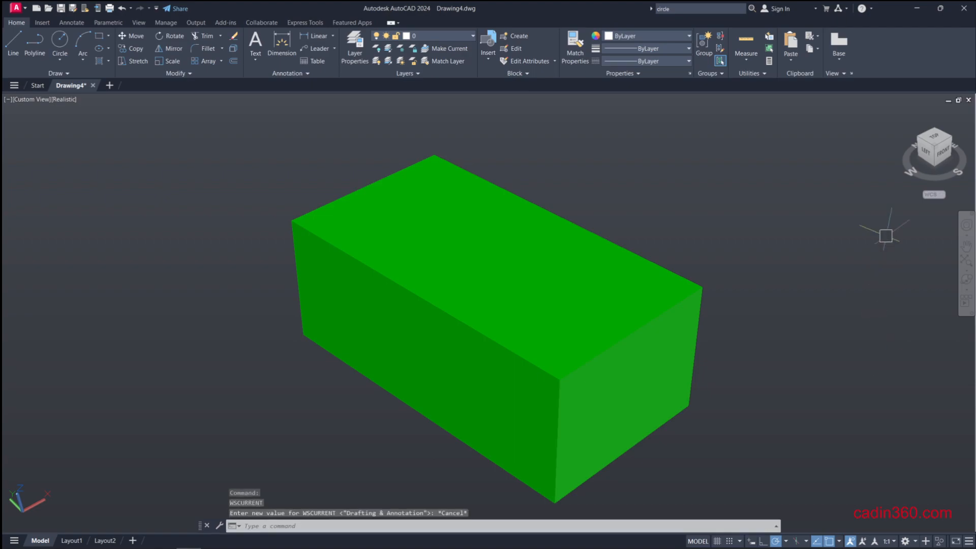
pyautogui.click(932, 141)
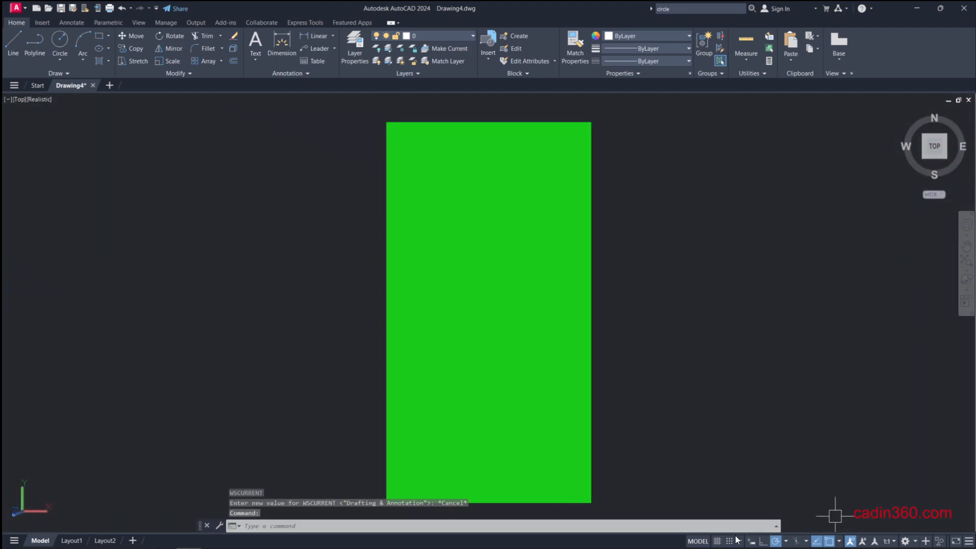
# Turn on the drawing grid and set the viewport's visual style to 2D Wireframe.
pyautogui.click(717, 540)
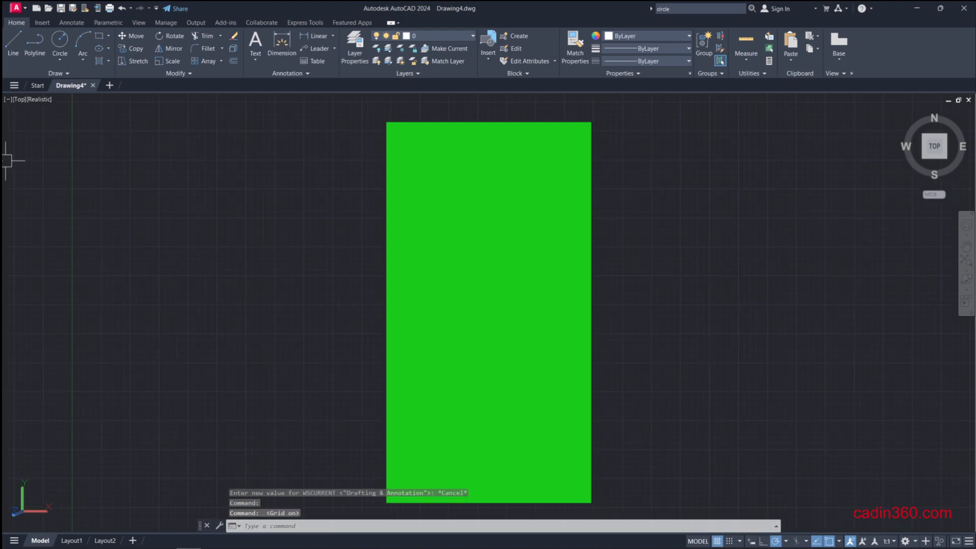
pyautogui.click(37, 99)
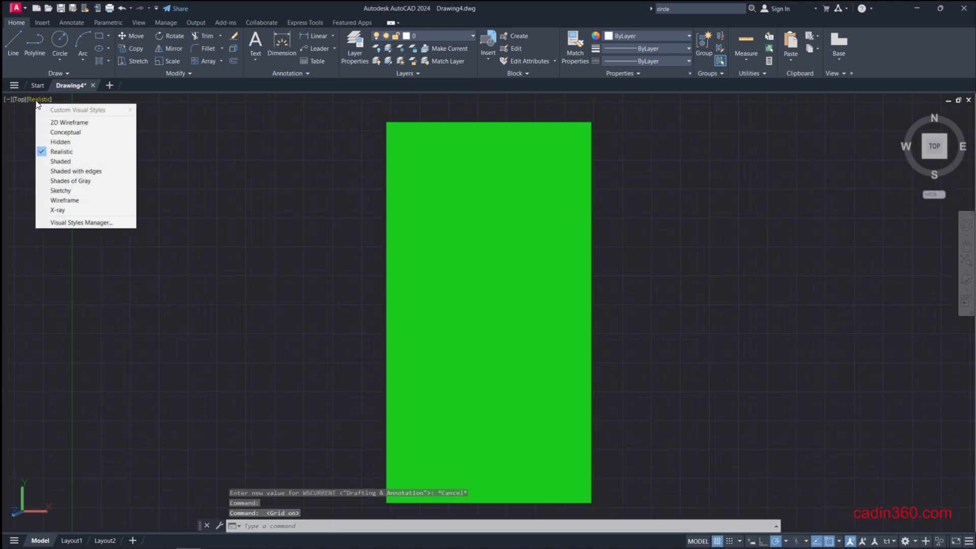
pyautogui.click(63, 124)
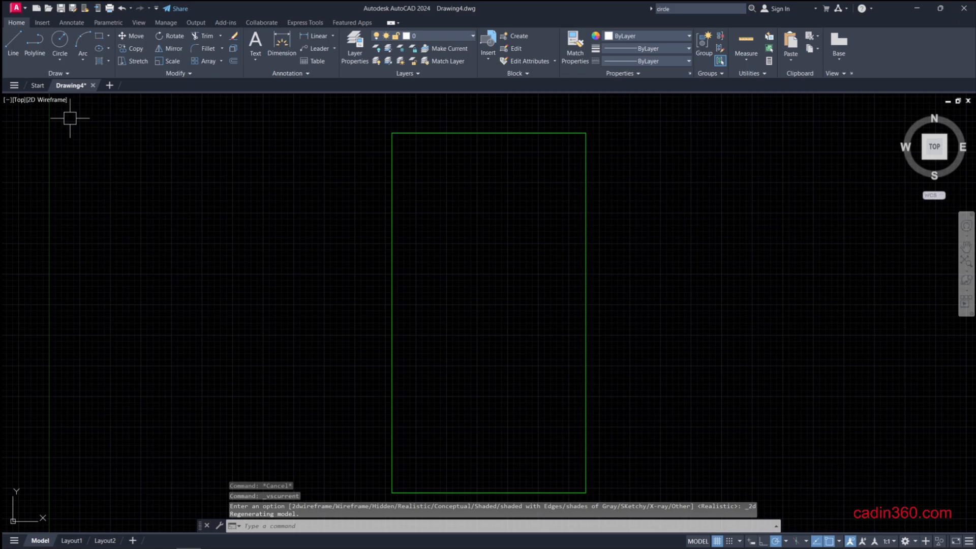
# Delete the green 3D box from the drawing.
pyautogui.click(449, 134)
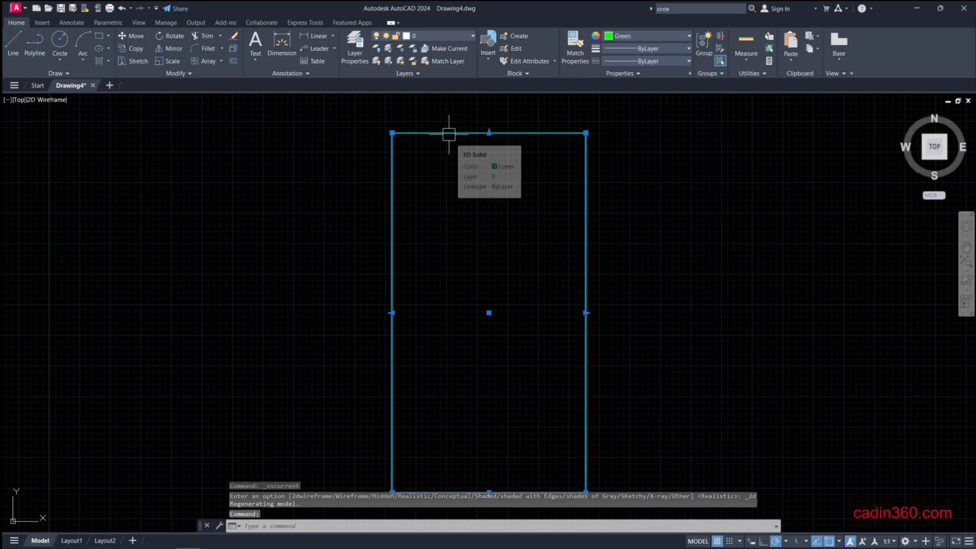
pyautogui.press('Delete')
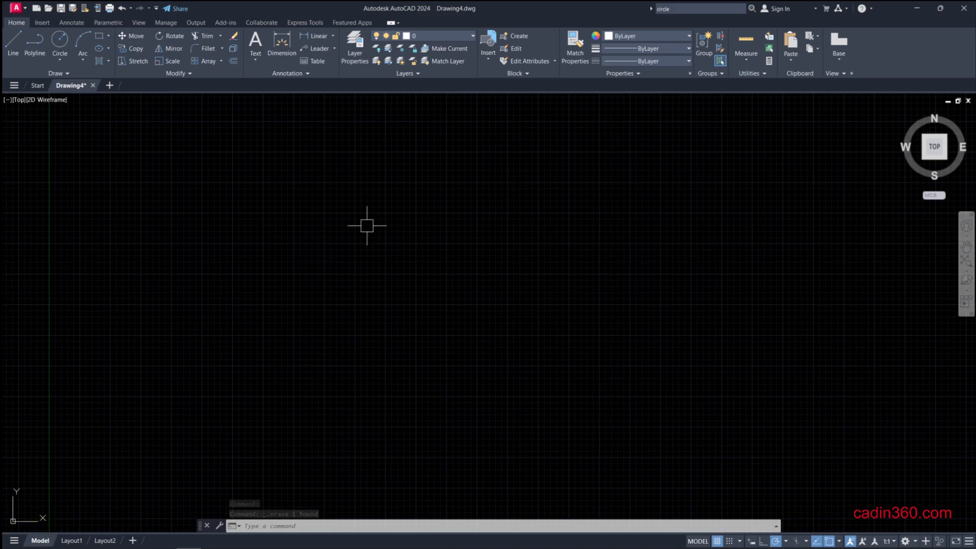
# View the Layout1 and Layout2 paper space sheets and return to model space.
pyautogui.click(72, 540)
pyautogui.moveTo(110, 545)
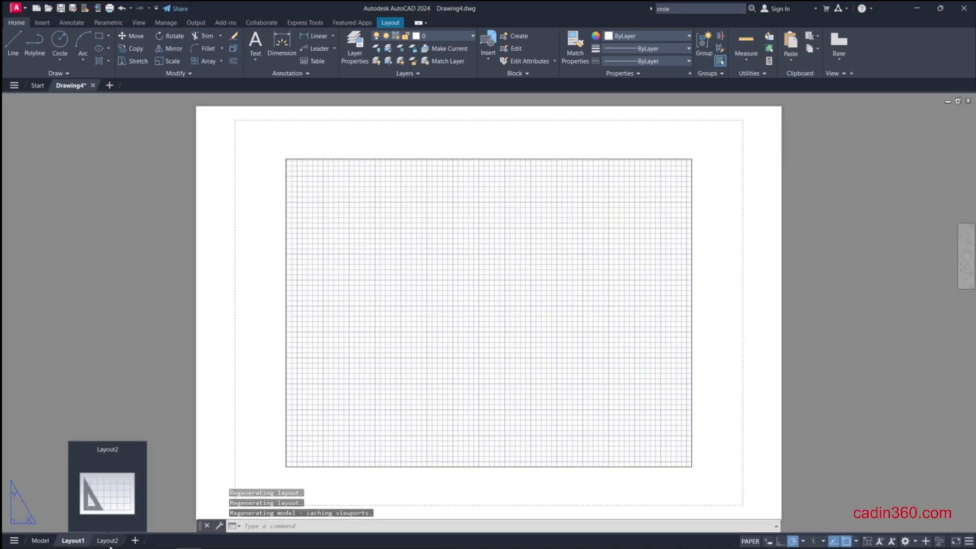
pyautogui.click(40, 541)
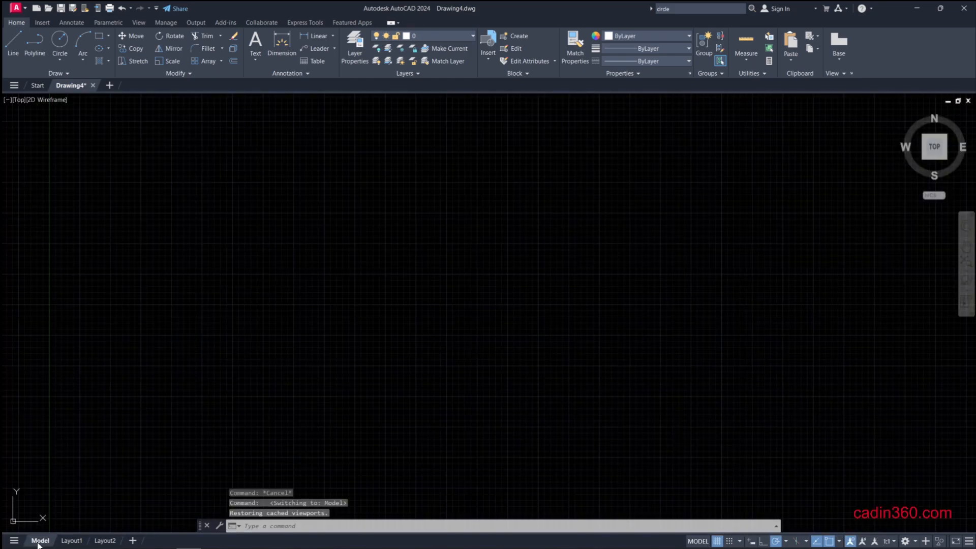
pyautogui.click(66, 542)
pyautogui.click(105, 541)
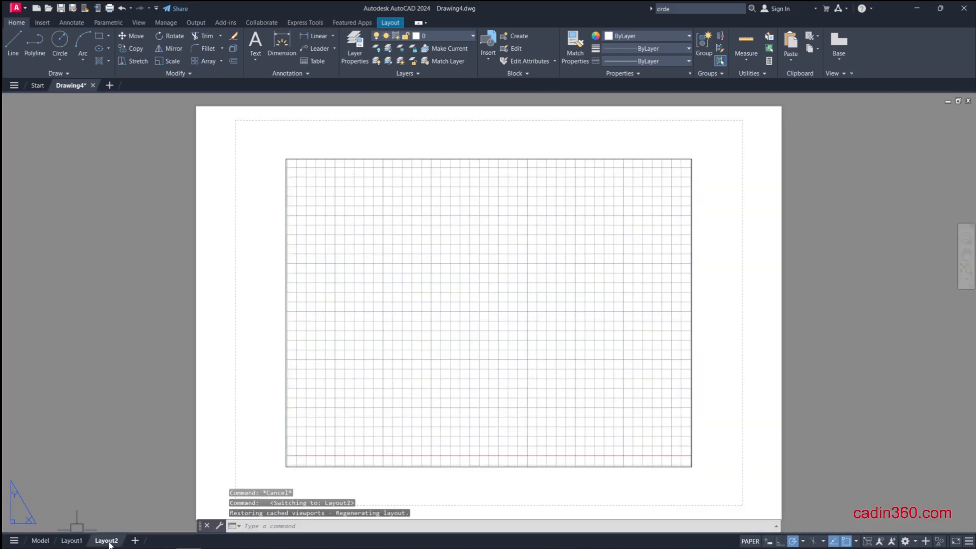
pyautogui.click(36, 543)
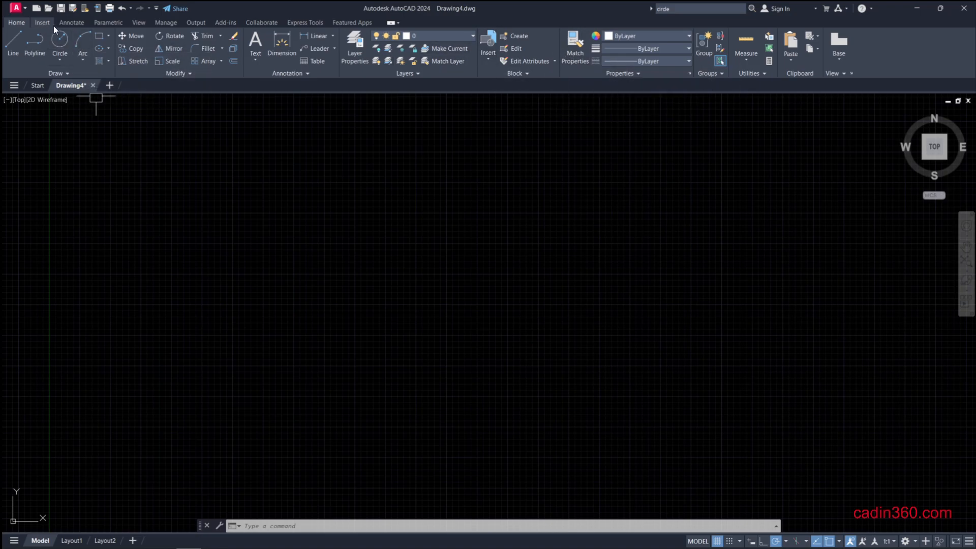
# Create a new blank drawing and close it again.
pyautogui.click(110, 85)
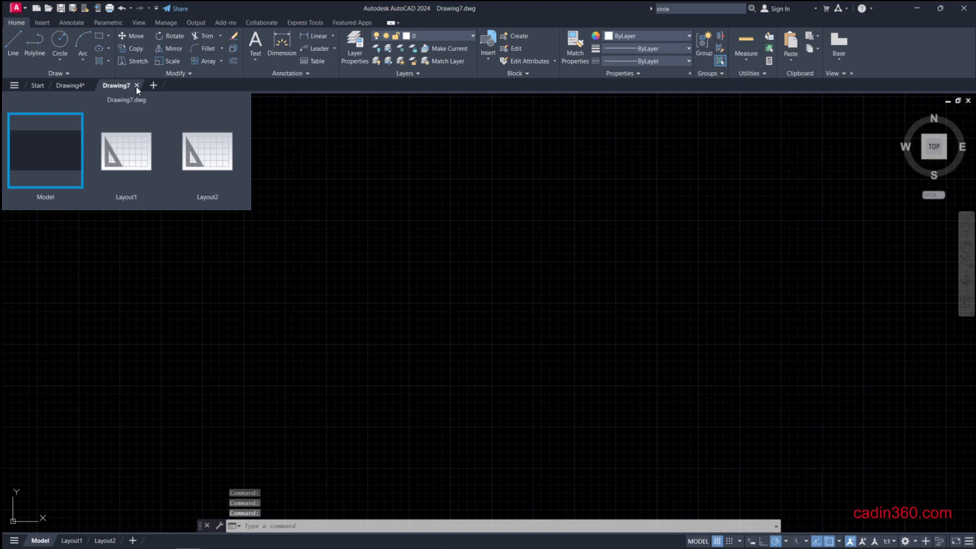
pyautogui.click(136, 86)
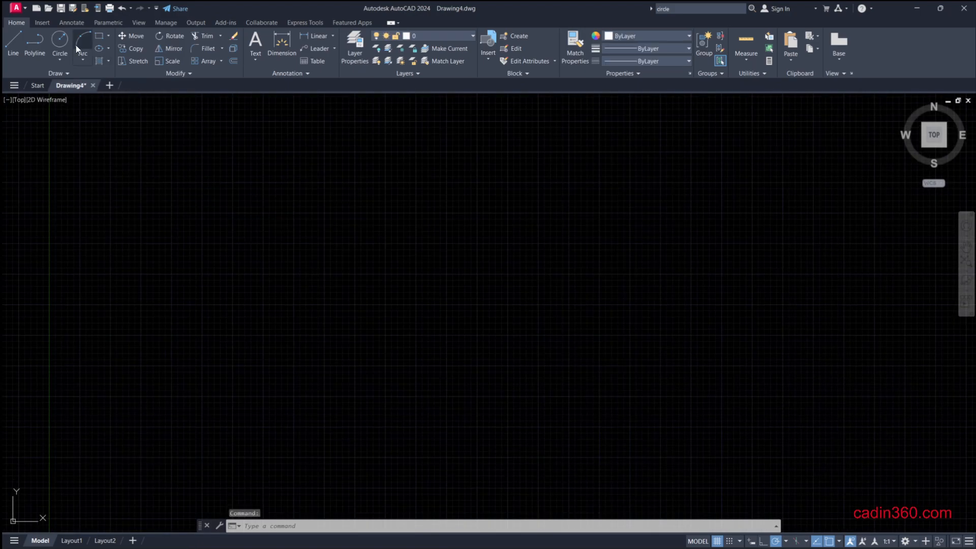
pyautogui.click(15, 12)
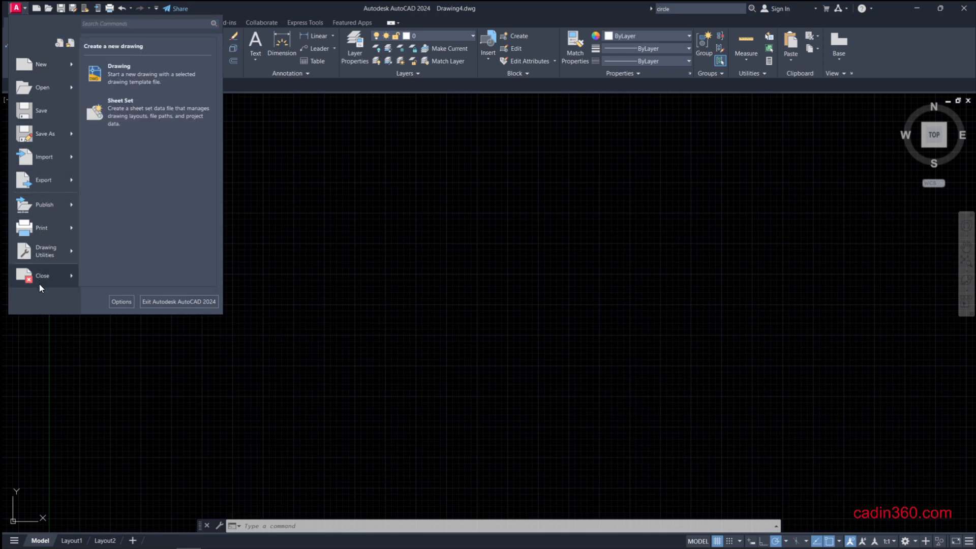
pyautogui.moveTo(45, 280)
pyautogui.click(333, 132)
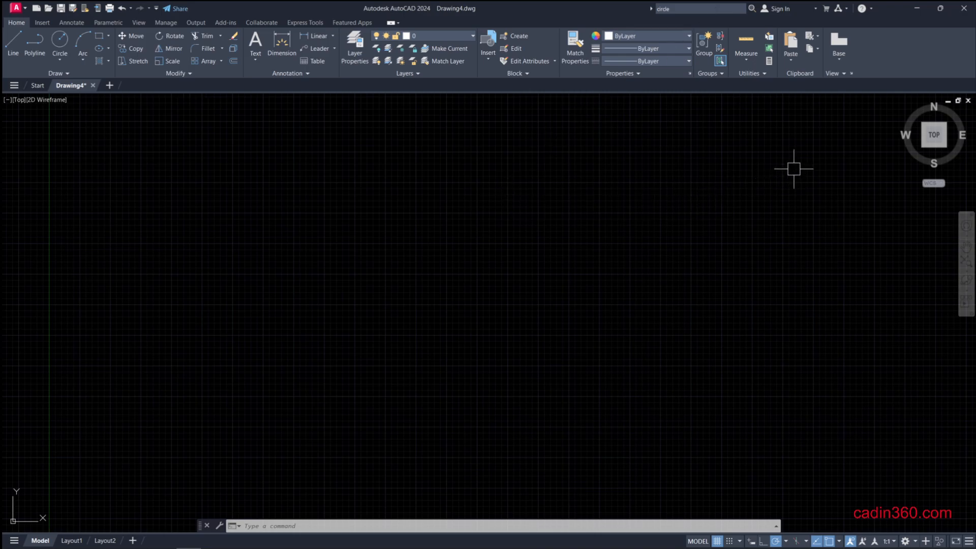
pyautogui.moveTo(960, 139)
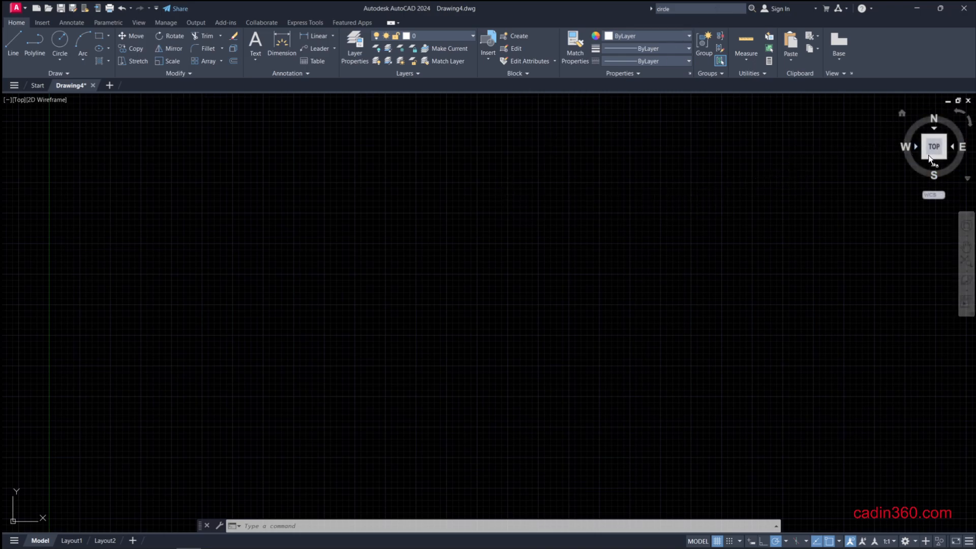